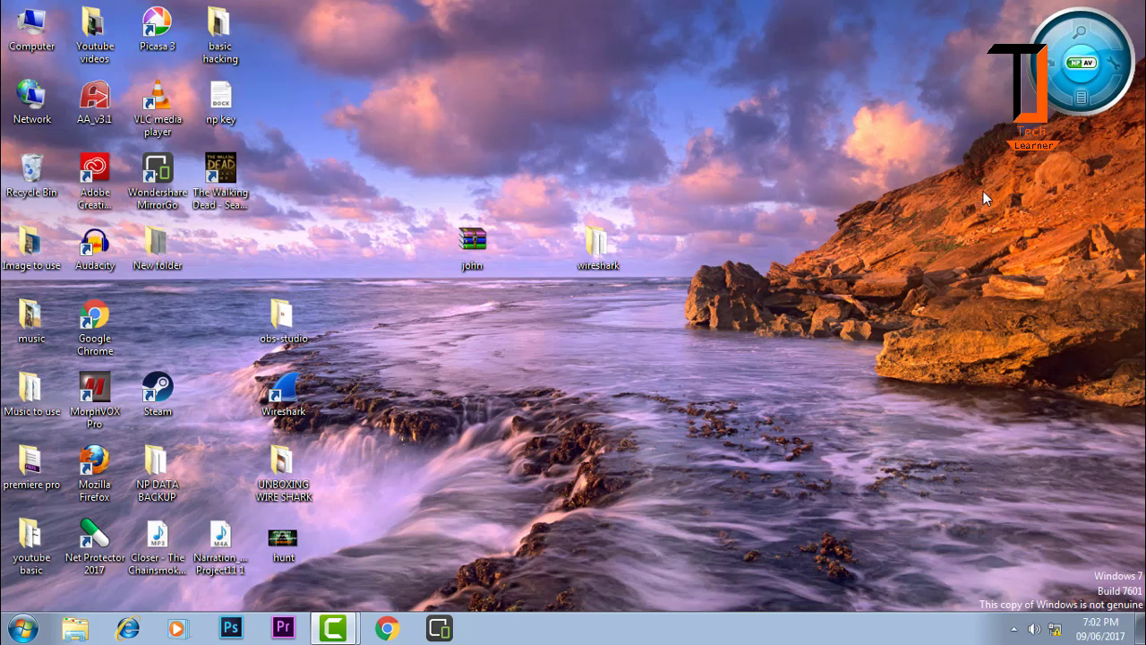
Open the Computer window and try to access Removable Disk (H:).
{"action": "left_click_drag", "start_coordinate": [983, 191], "coordinate": [862, 587]}
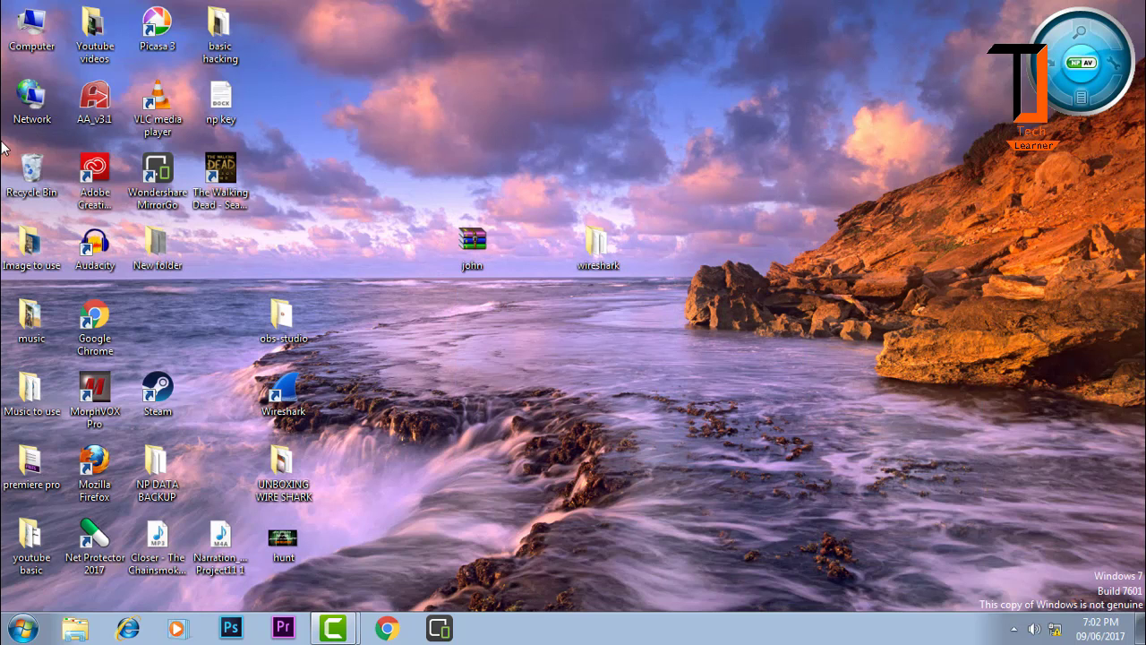
{"action": "double_click", "coordinate": [31, 27]}
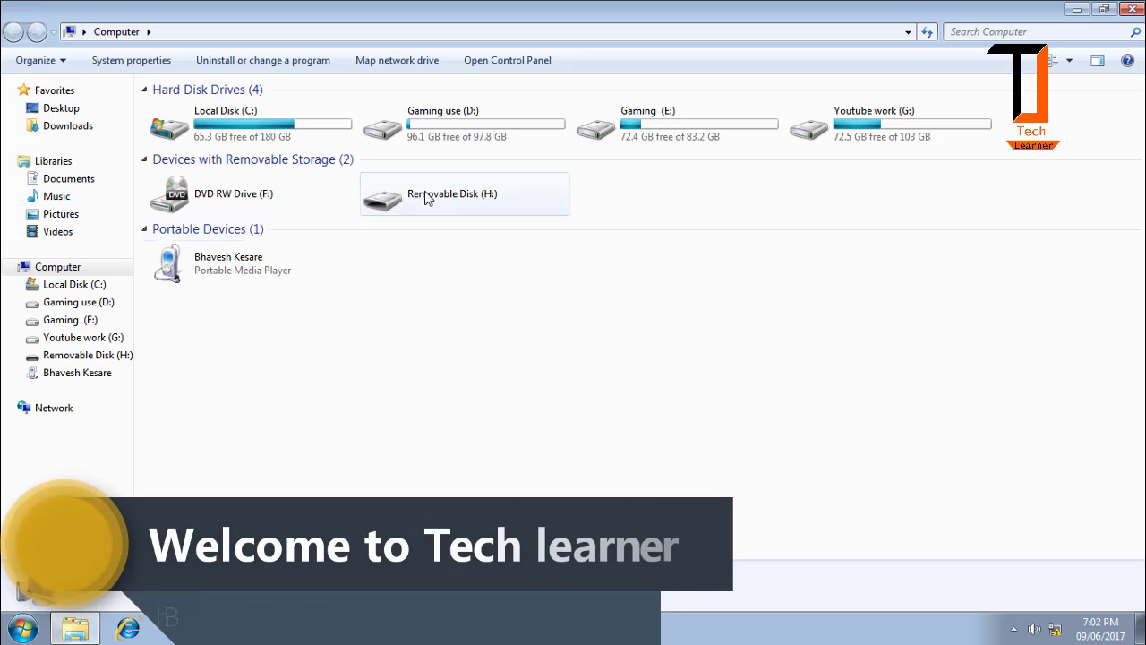
{"action": "left_click", "coordinate": [479, 199]}
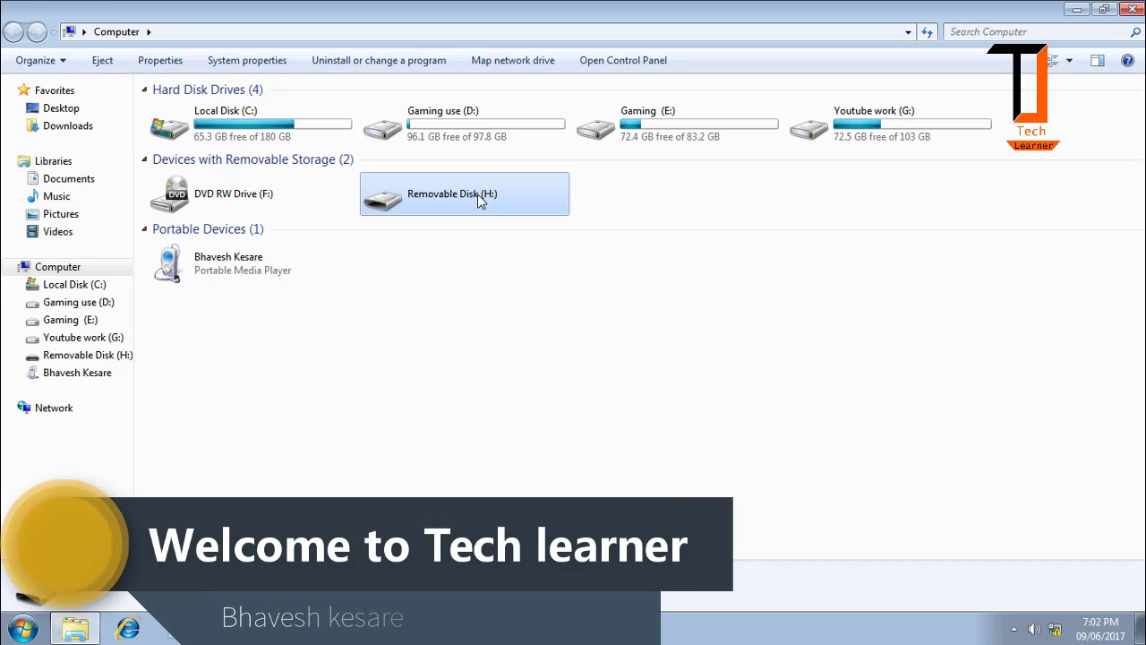
{"action": "double_click", "coordinate": [477, 194]}
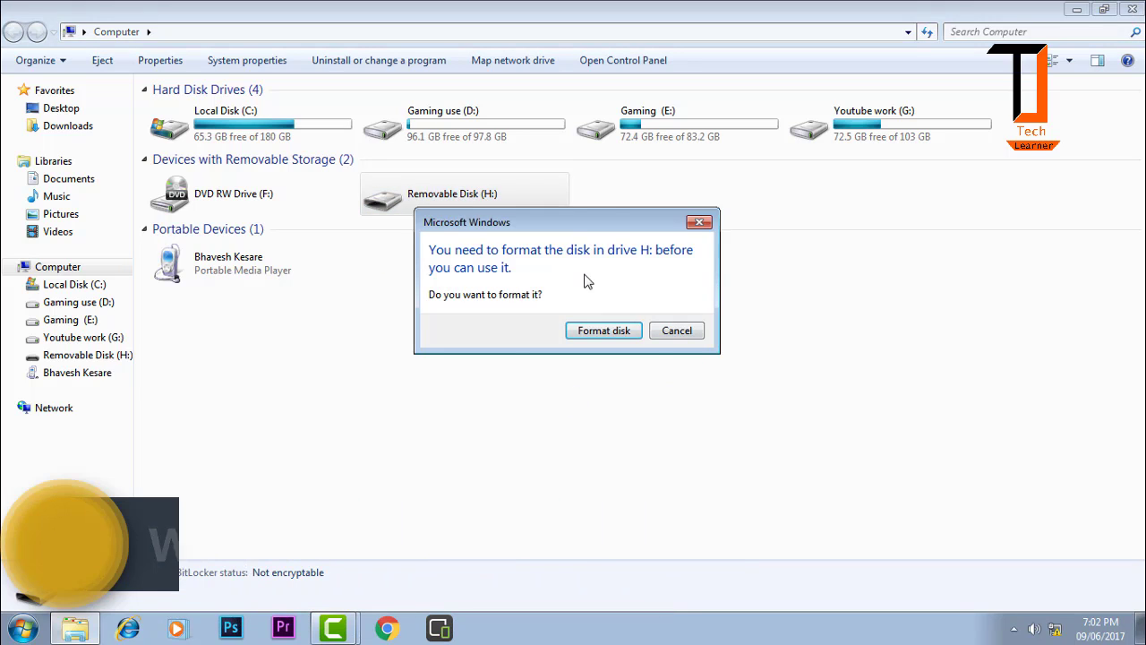
Start a quick format of Removable Disk (H:) with the FAT32 file system and 4096-byte allocation units, accepting the data erasure.
{"action": "left_click", "coordinate": [624, 331]}
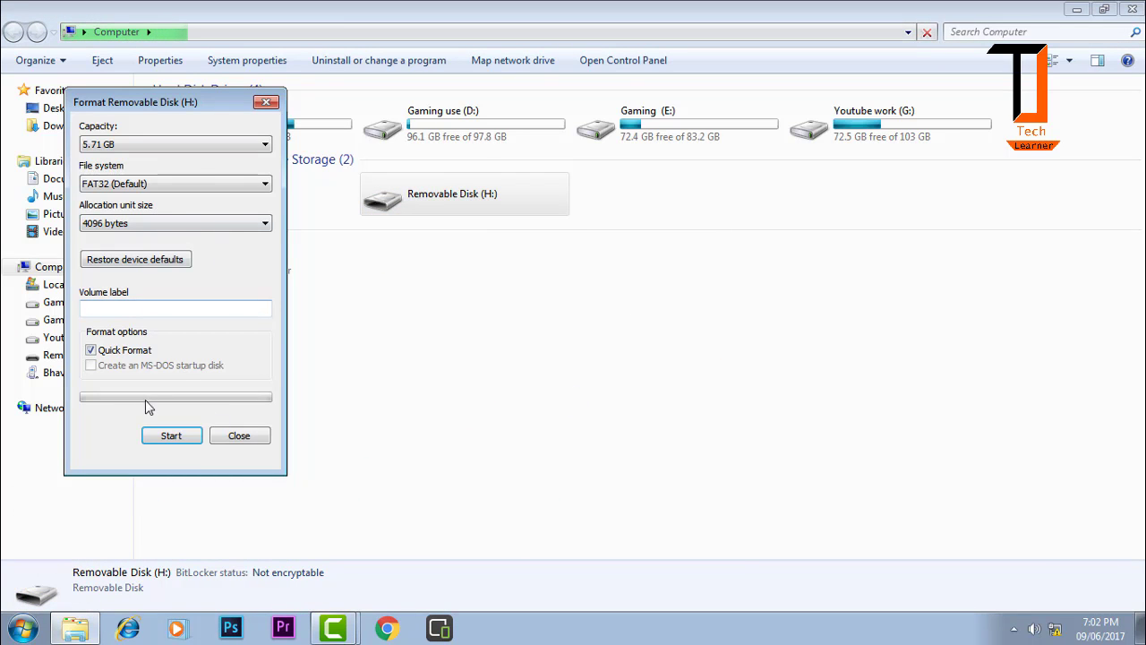
{"action": "left_click", "coordinate": [166, 436]}
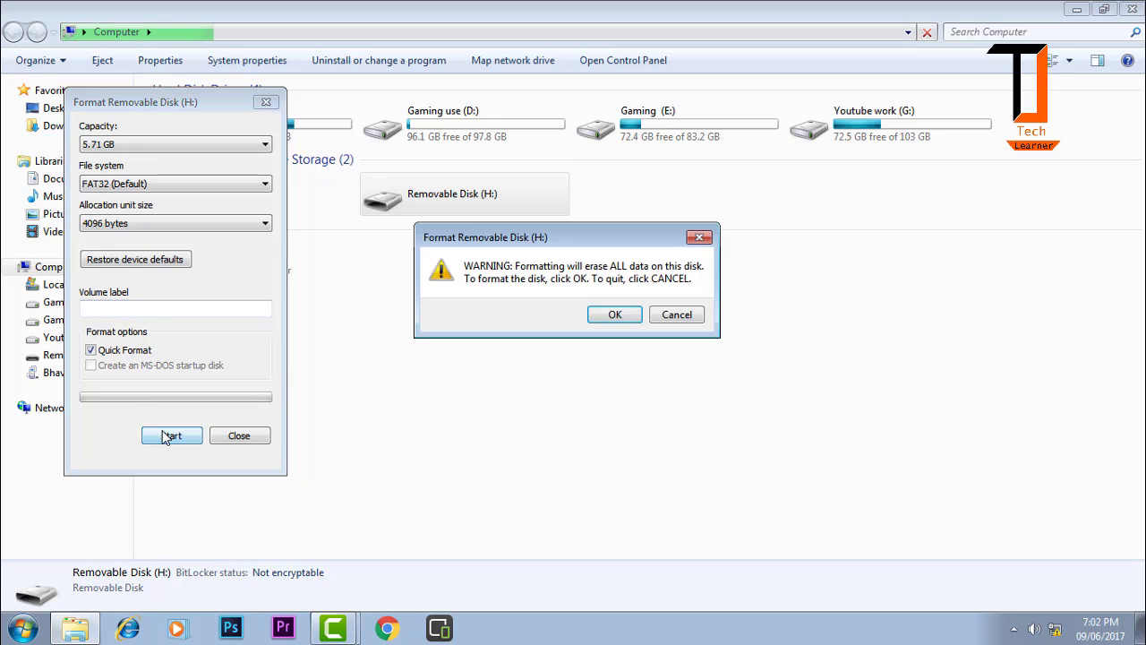
{"action": "left_click", "coordinate": [617, 315]}
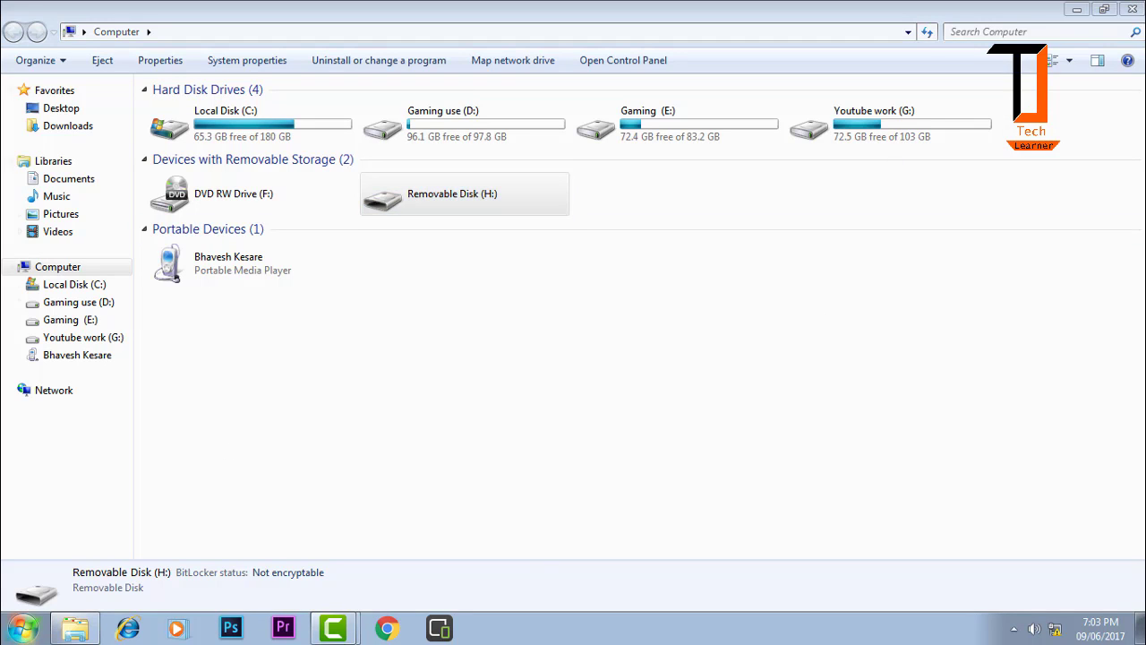
{"action": "key", "text": "super"}
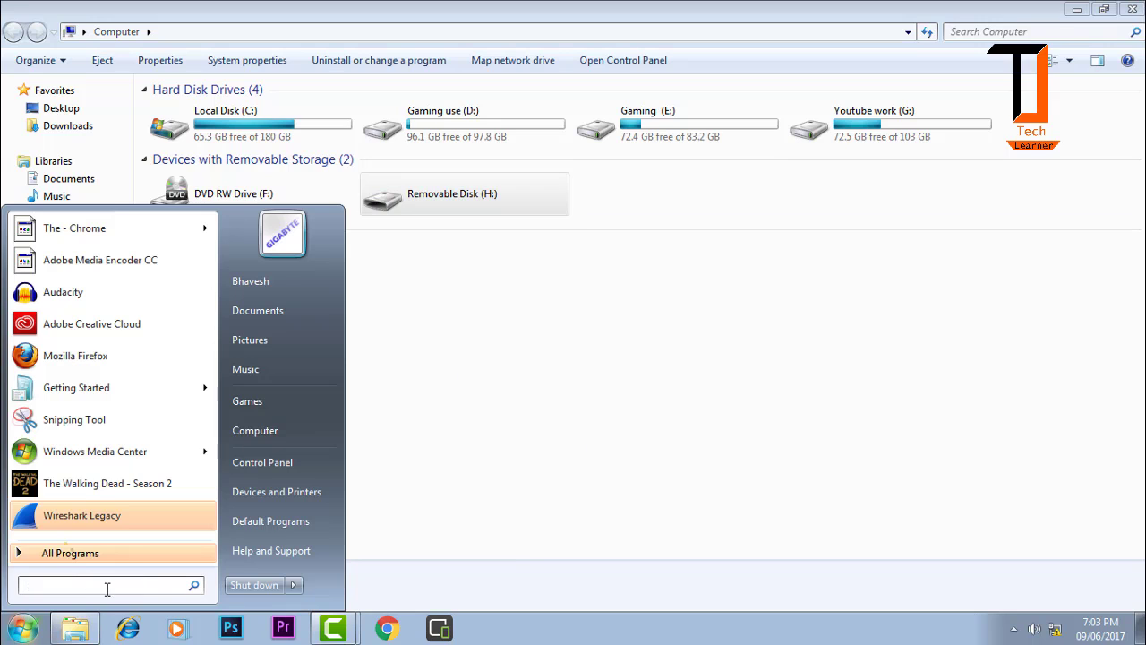
{"action": "left_click", "coordinate": [105, 587]}
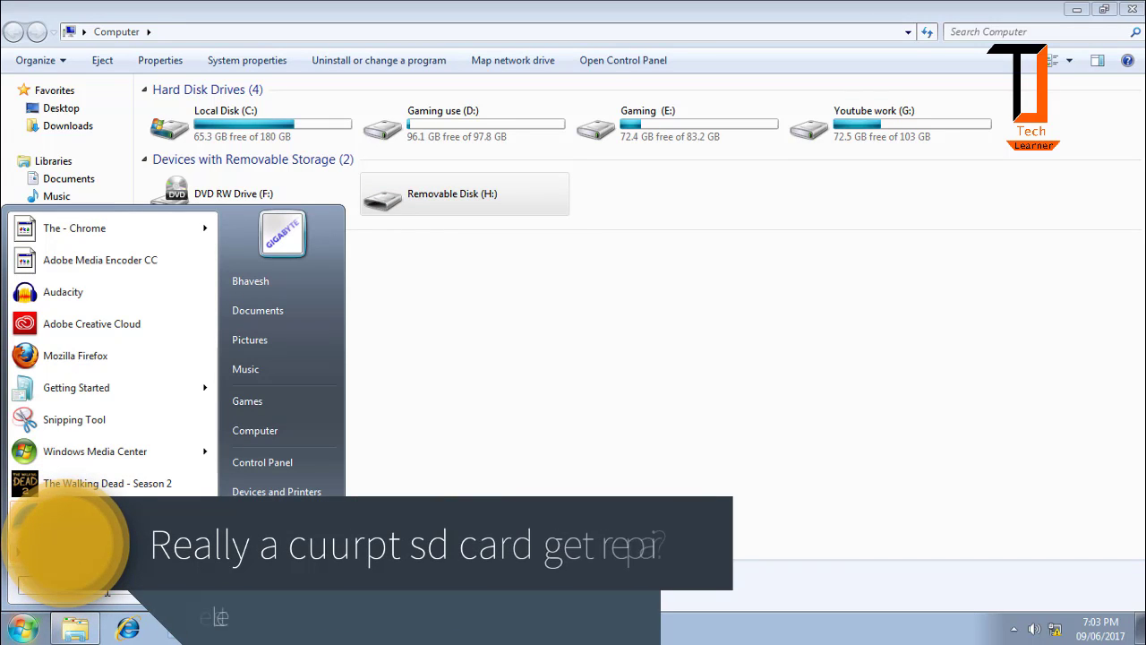
{"action": "type", "text": "cmd"}
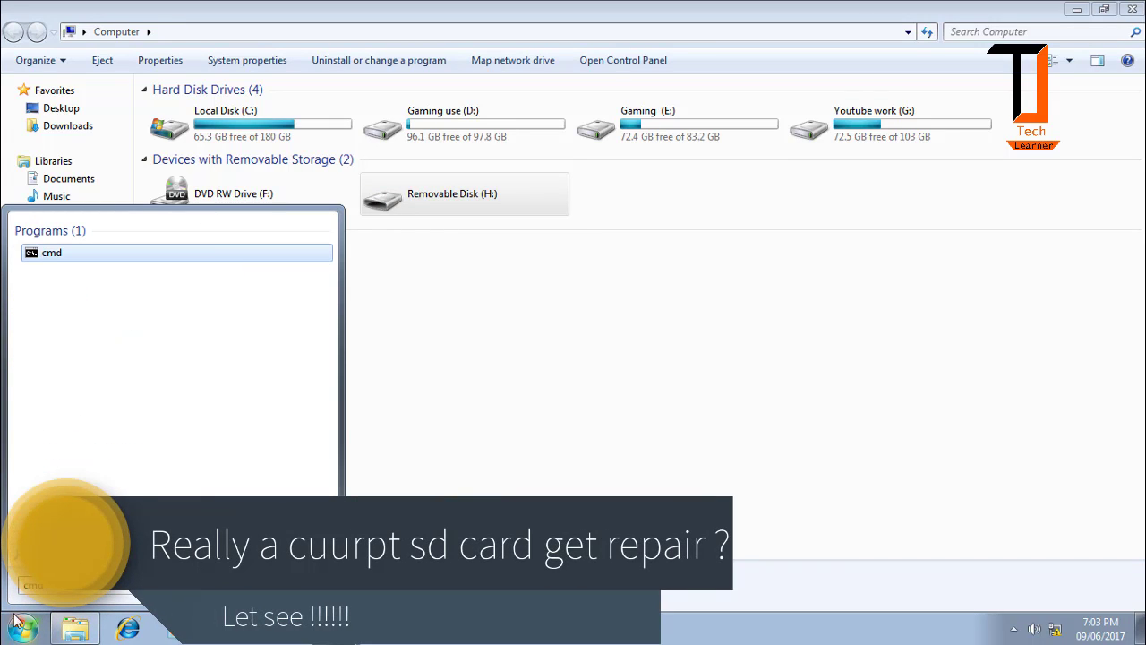
{"action": "key", "text": "Escape"}
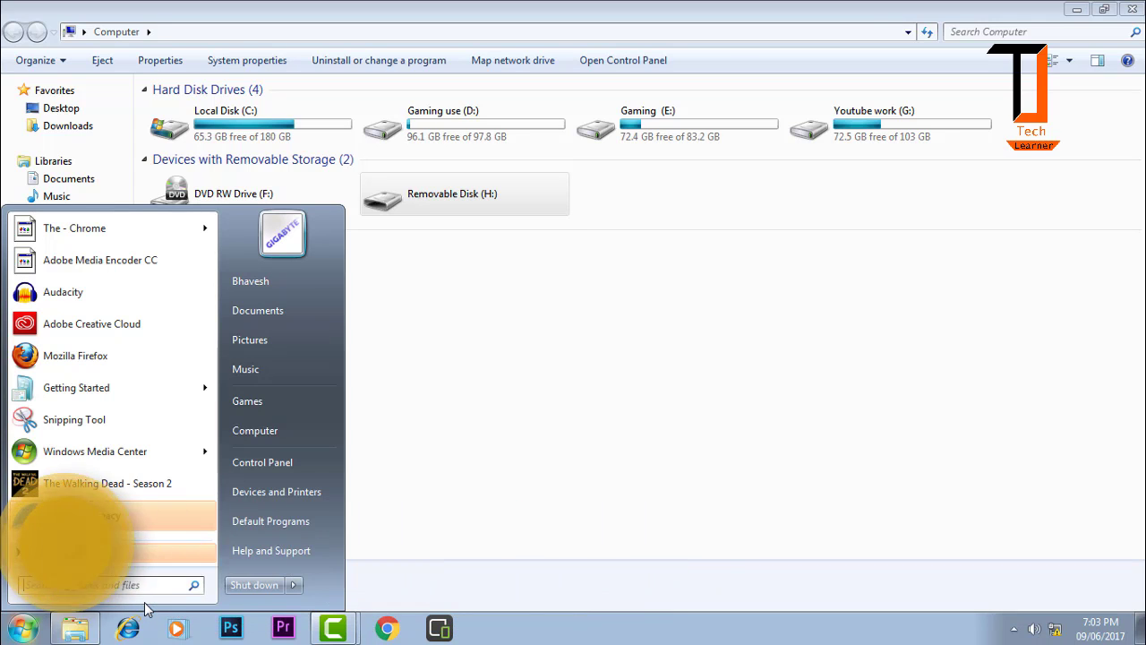
Find and open Run, launch cmd from it, and start diskpart in the Command Prompt.
{"action": "type", "text": "run"}
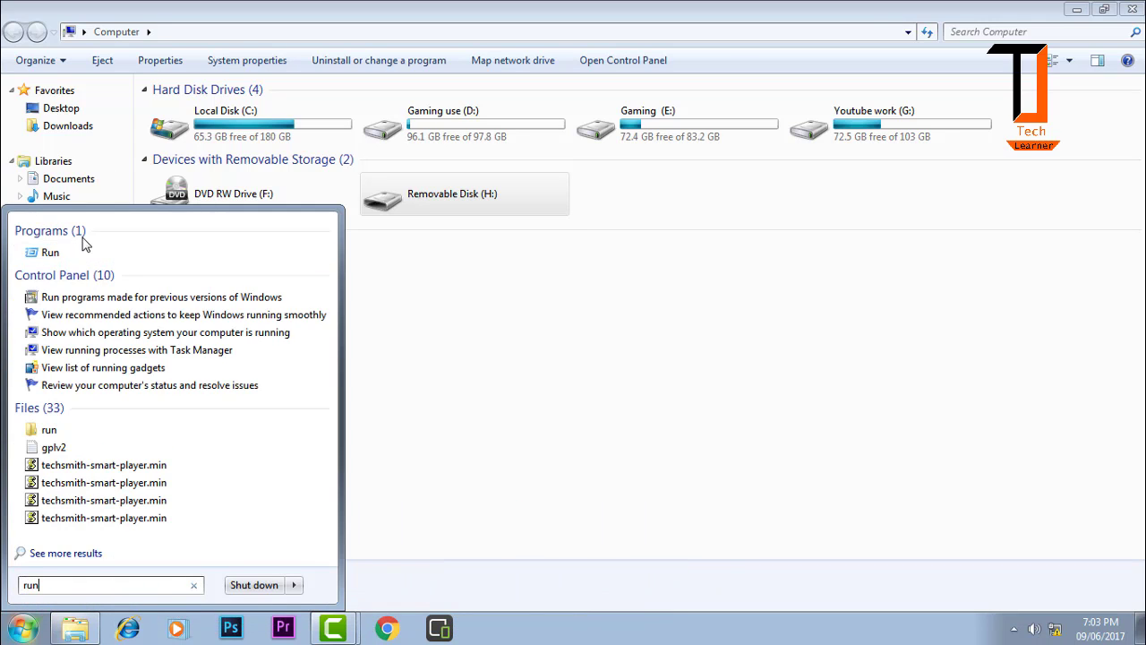
{"action": "left_click", "coordinate": [98, 254]}
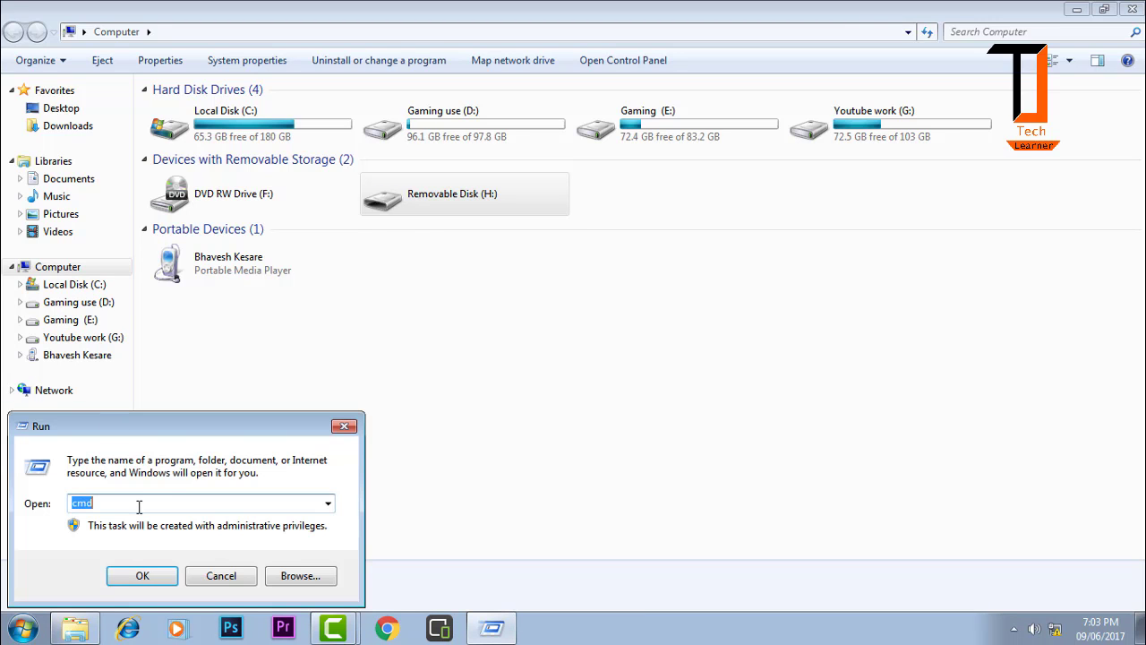
{"action": "left_click", "coordinate": [260, 506]}
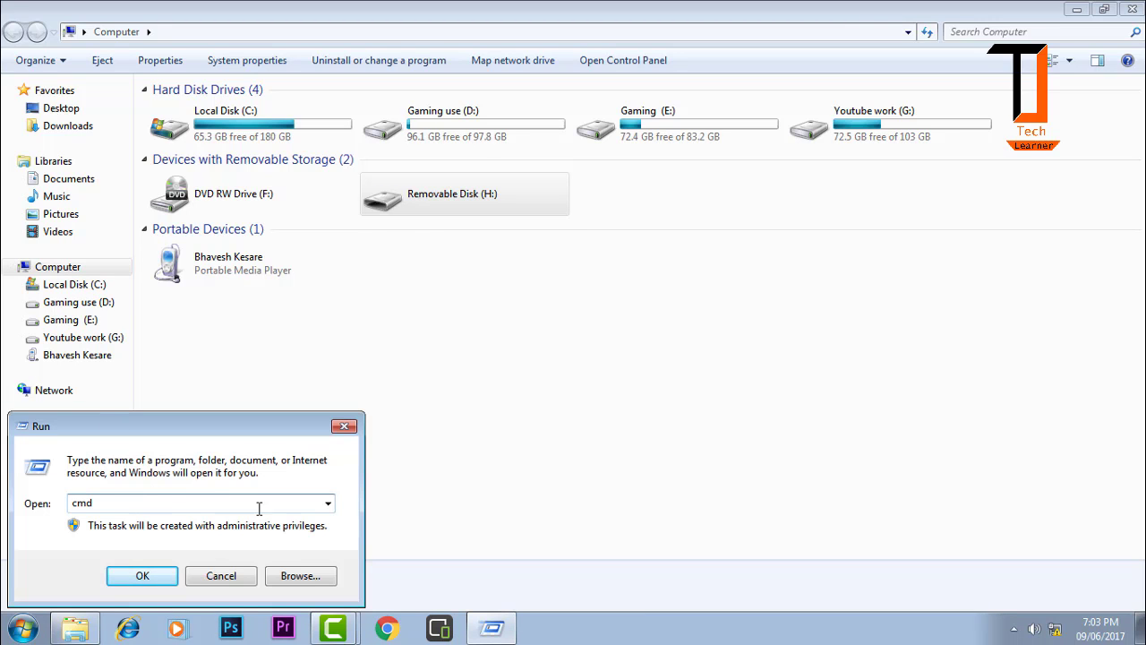
{"action": "left_click", "coordinate": [142, 576]}
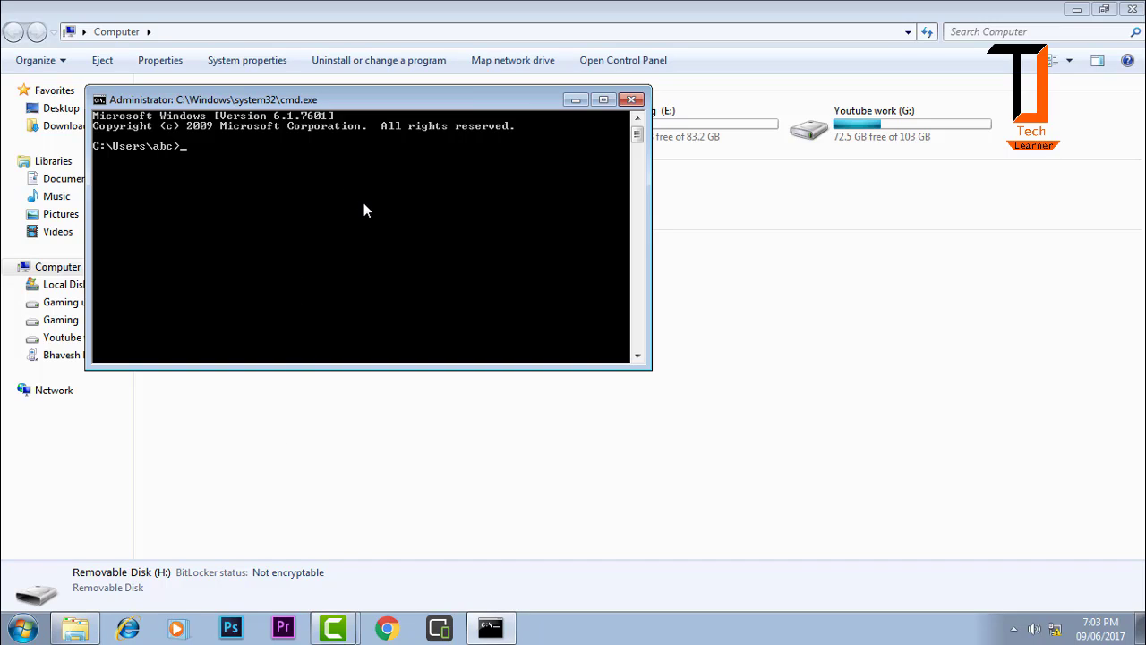
{"action": "type", "text": "diskpart"}
{"action": "key", "text": "Return"}
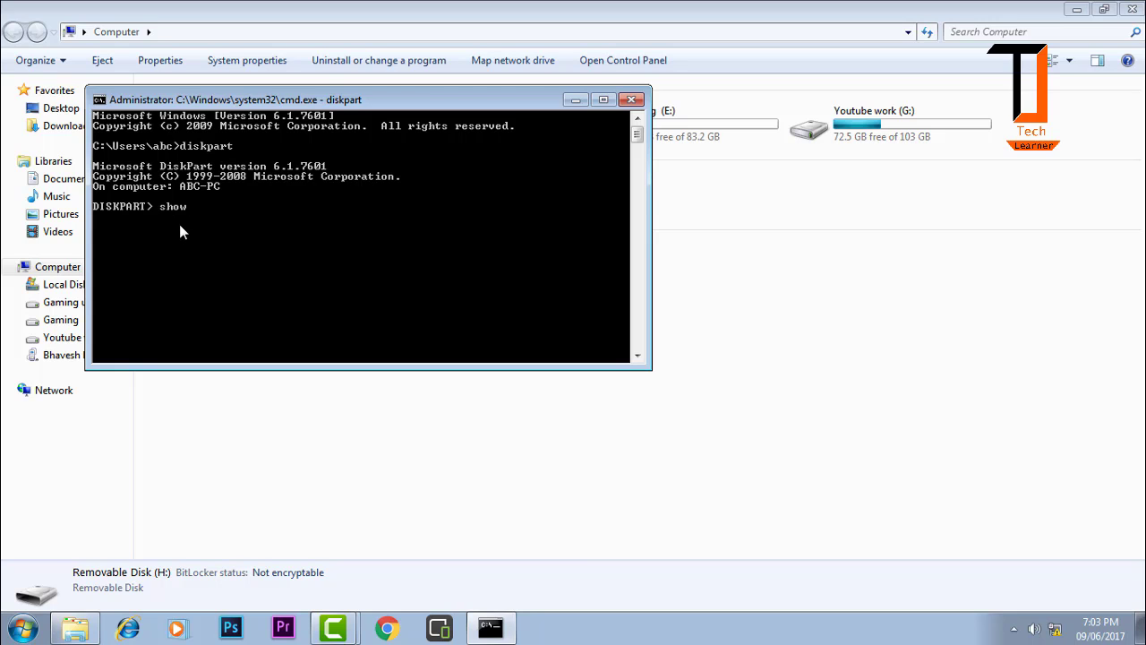
Try the "show disk" command in DiskPart and look through the list of available commands.
{"action": "type", "text": "disk"}
{"action": "key", "text": "Return"}
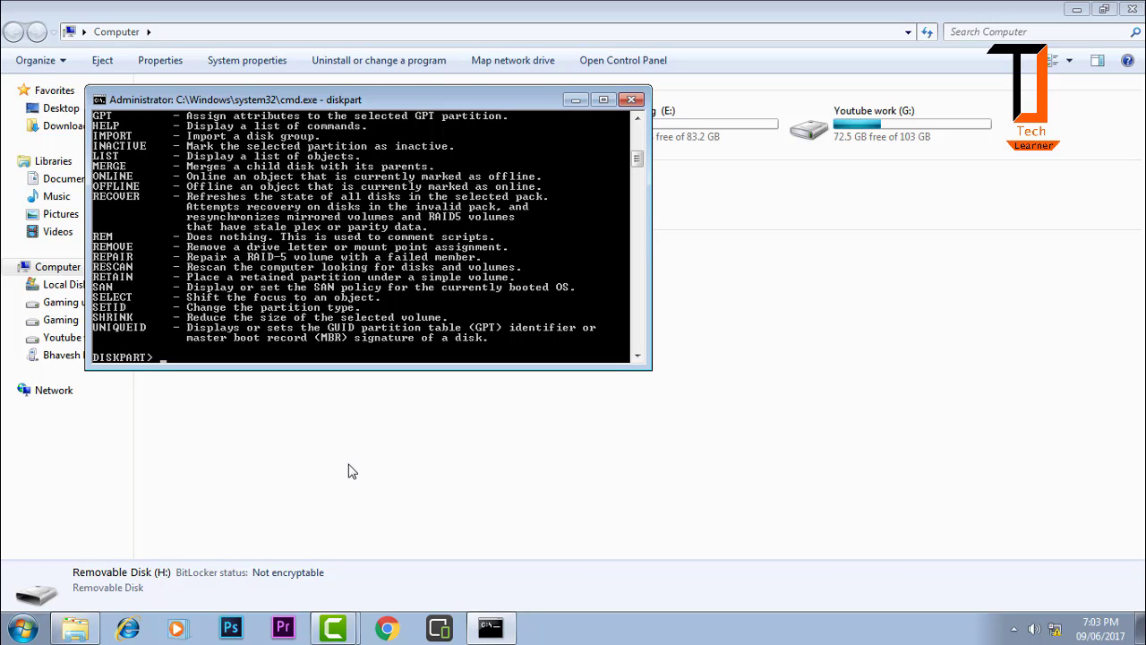
{"action": "scroll", "coordinate": [260, 344], "scroll_direction": "up", "scroll_amount": 2}
{"action": "scroll", "coordinate": [260, 338], "scroll_direction": "down", "scroll_amount": 2}
{"action": "scroll", "coordinate": [411, 302], "scroll_direction": "up", "scroll_amount": 4}
{"action": "scroll", "coordinate": [315, 336], "scroll_direction": "down", "scroll_amount": 6}
{"action": "scroll", "coordinate": [319, 342], "scroll_direction": "down", "scroll_amount": 1}
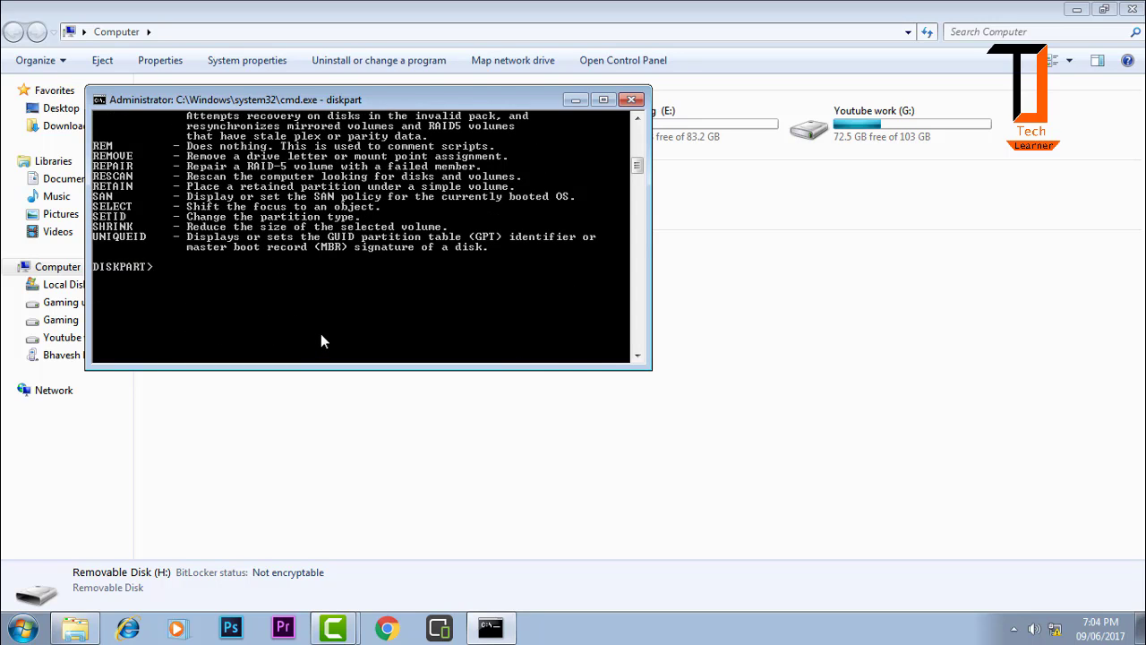
List the disks in DiskPart with "list disk" and select disk 1.
{"action": "type", "text": "list disk"}
{"action": "key", "text": "Return"}
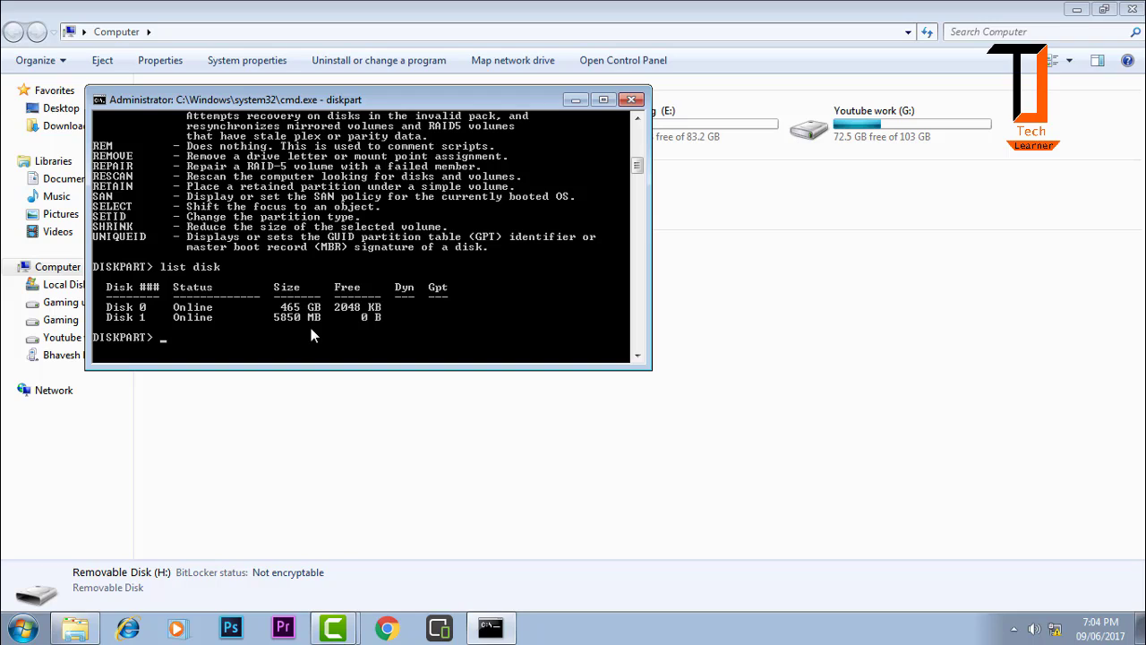
{"action": "type", "text": "select disk1"}
{"action": "key", "text": "BackSpace"}
{"action": "type", "text": "1"}
{"action": "key", "text": "Return"}
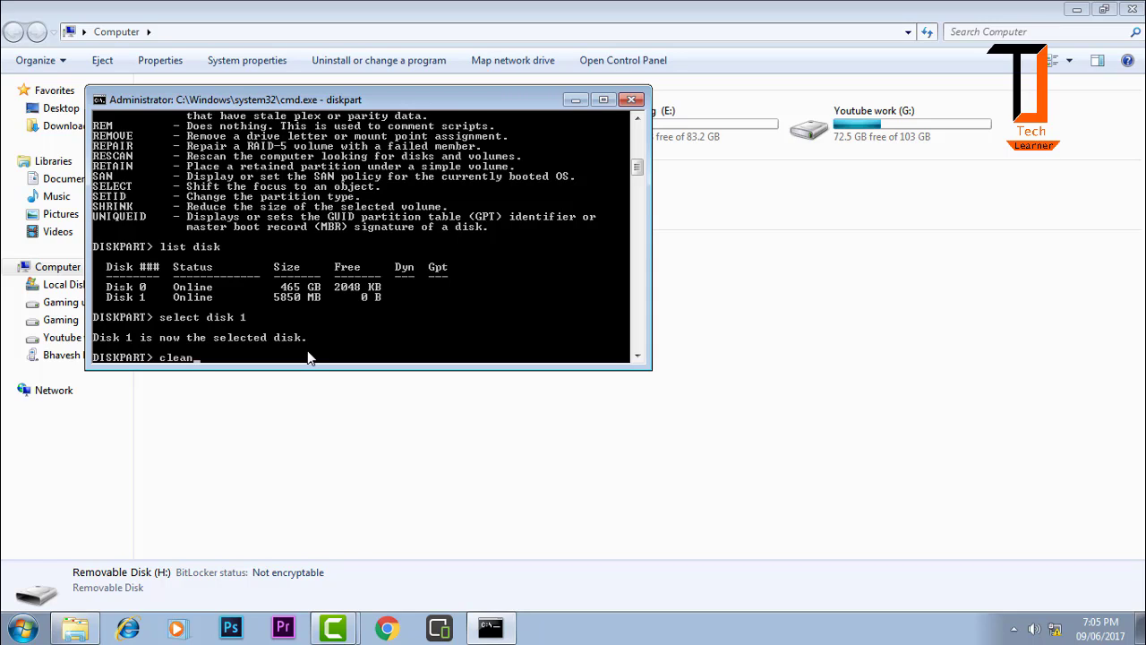
Run "clean" on the selected disk, and exit both DiskPart and the Command Prompt.
{"action": "key", "text": "Return"}
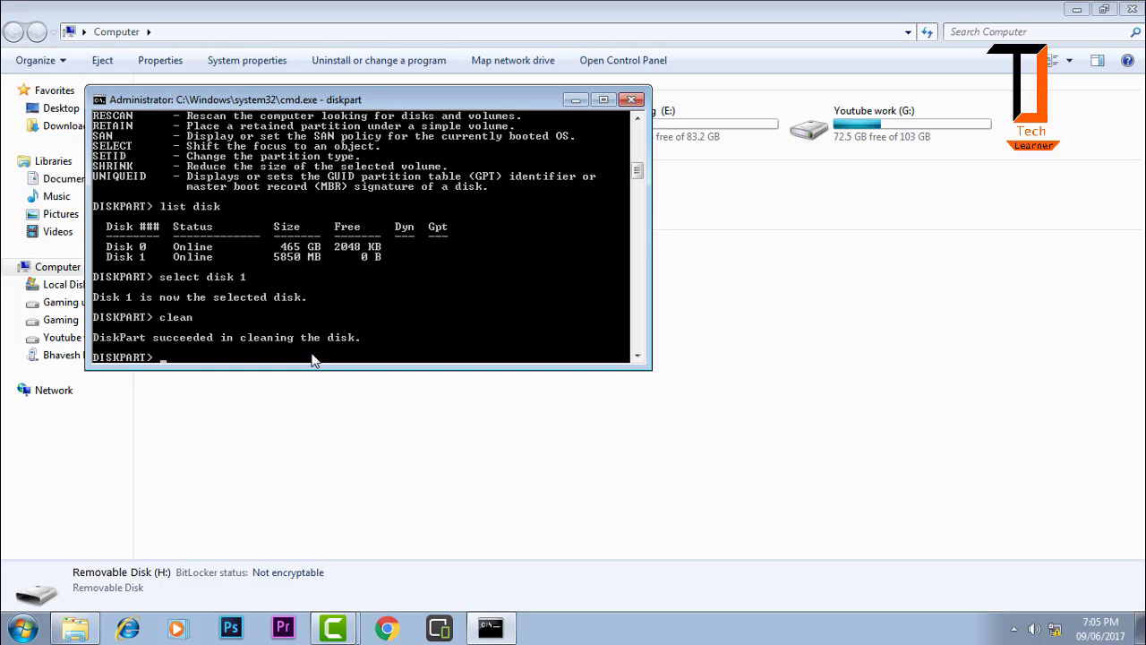
{"action": "type", "text": "exit"}
{"action": "key", "text": "Return"}
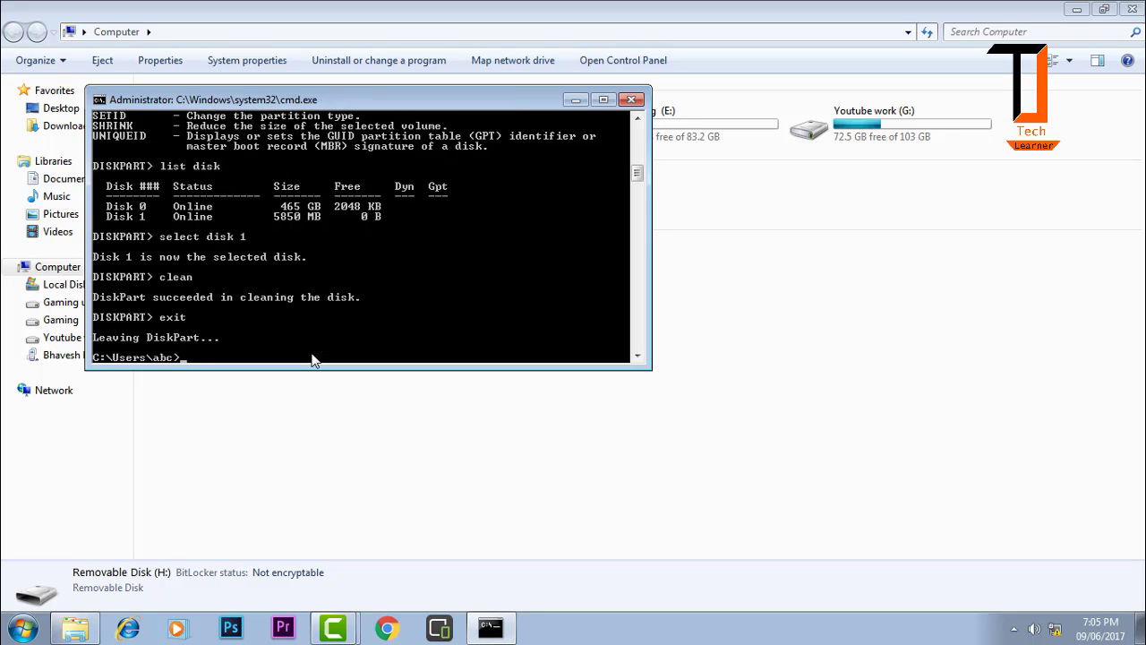
{"action": "type", "text": "exit"}
{"action": "key", "text": "Return"}
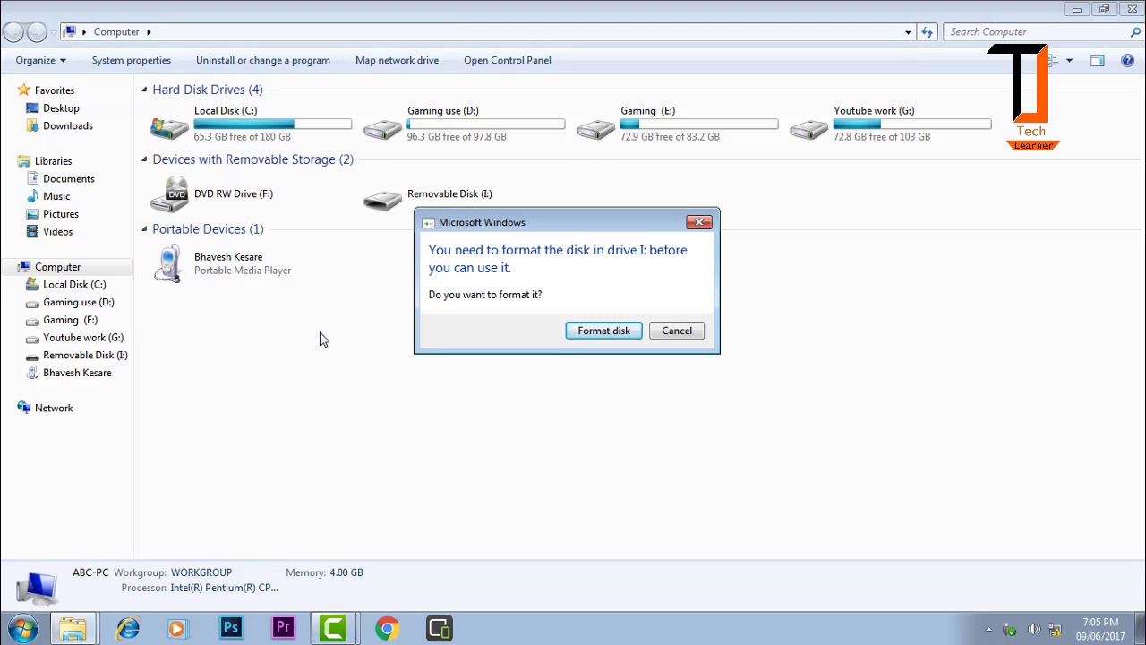
Decline formatting drive I: and browse the portable media player's Card storage down to Android's data folder, returning to the device's storage list.
{"action": "left_click", "coordinate": [677, 336]}
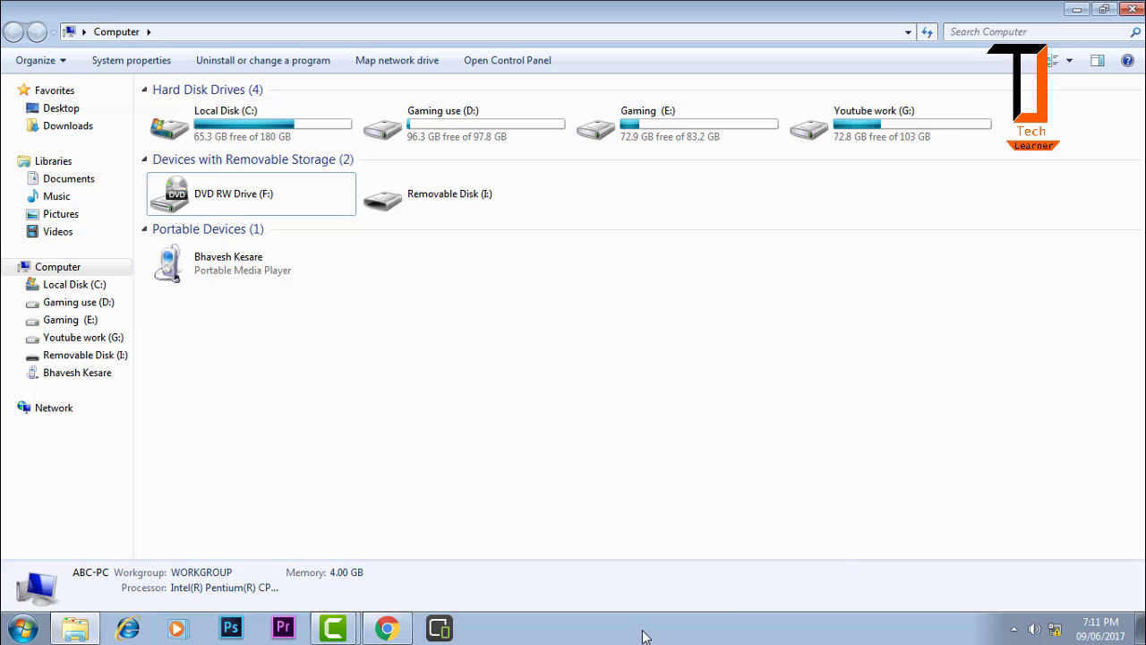
{"action": "double_click", "coordinate": [291, 268]}
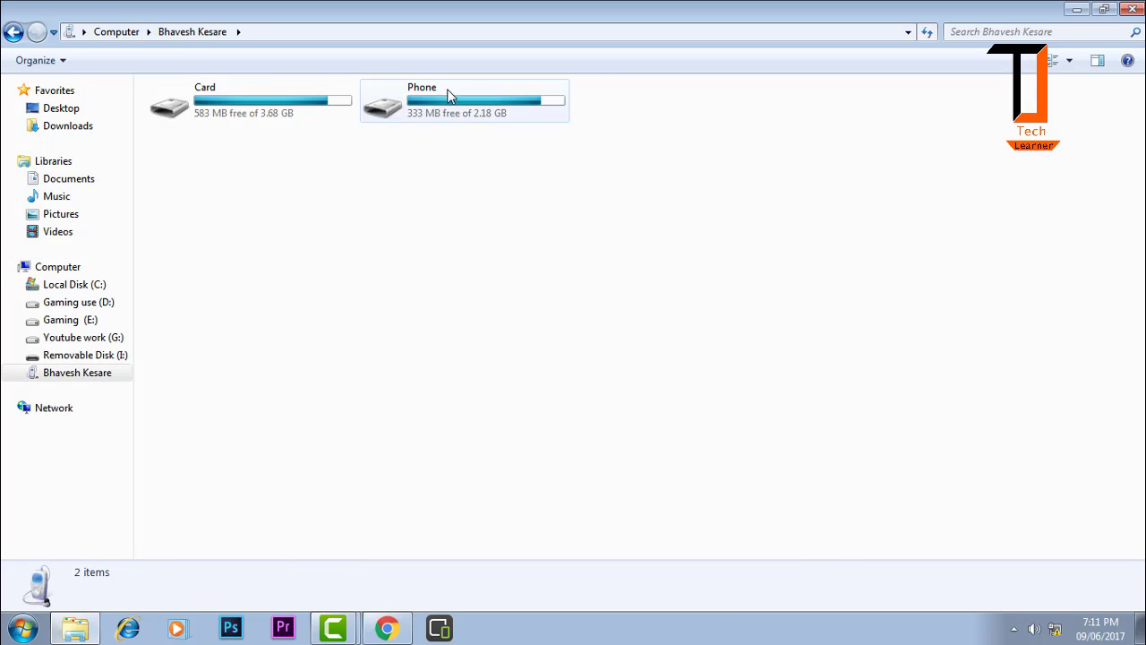
{"action": "double_click", "coordinate": [294, 119]}
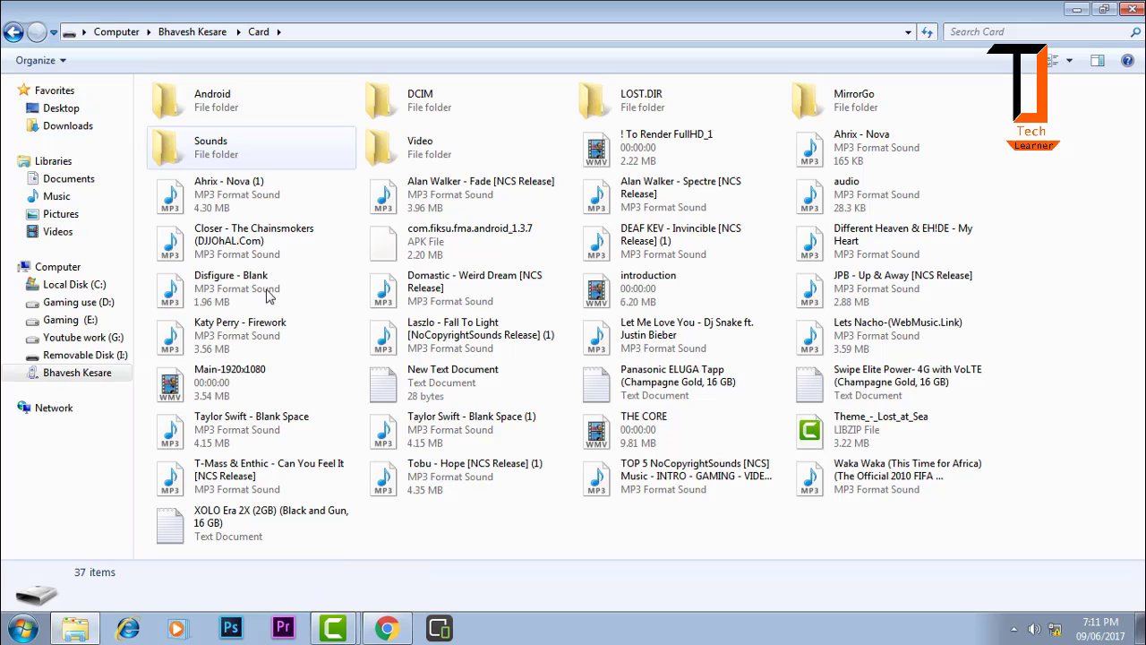
{"action": "double_click", "coordinate": [284, 115]}
{"action": "left_click", "coordinate": [251, 116]}
{"action": "double_click", "coordinate": [251, 116]}
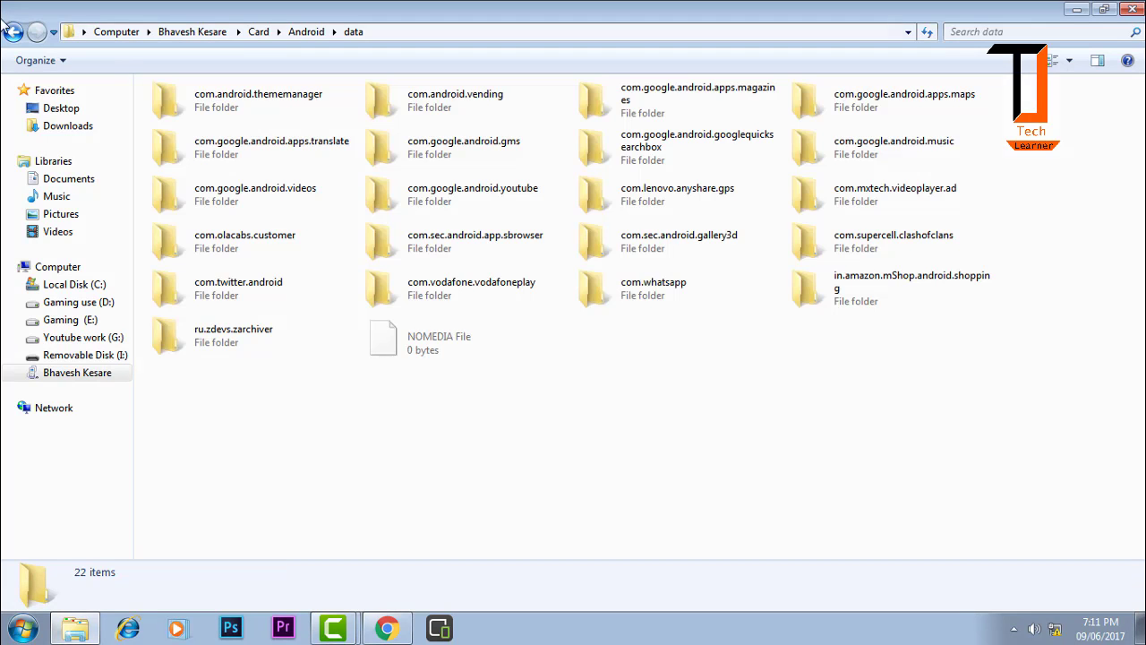
{"action": "left_click", "coordinate": [13, 31]}
{"action": "left_click", "coordinate": [13, 32]}
{"action": "left_click", "coordinate": [14, 31]}
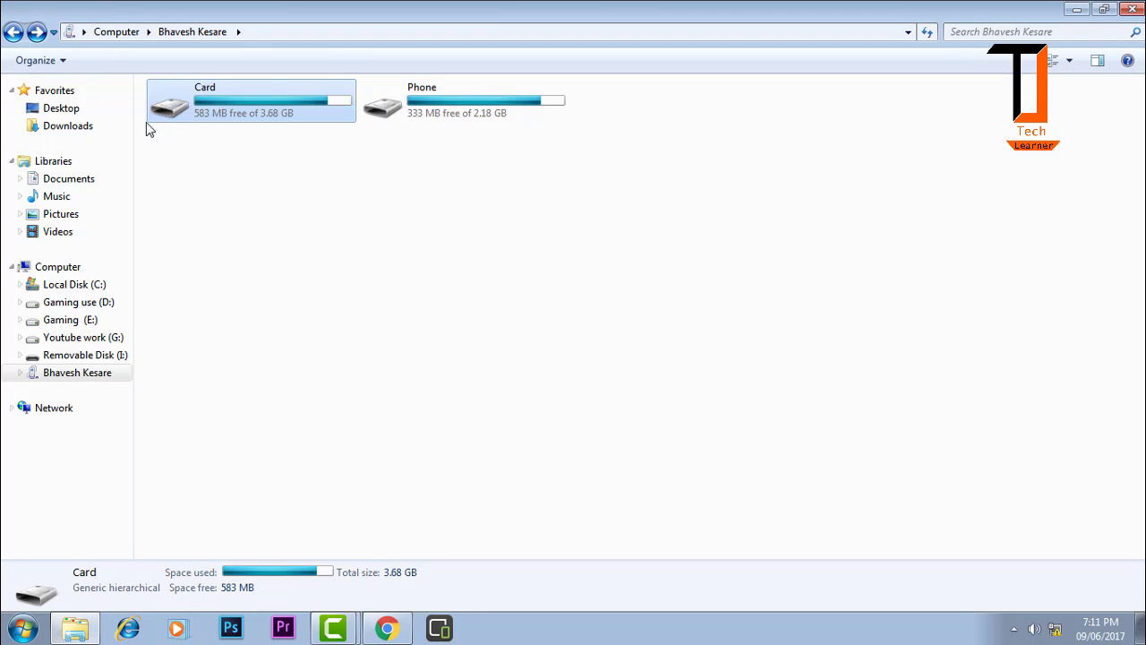
Reopen the Card storage, check several of its MP3 files, and look inside the Android folder.
{"action": "double_click", "coordinate": [208, 88]}
{"action": "left_click", "coordinate": [228, 285]}
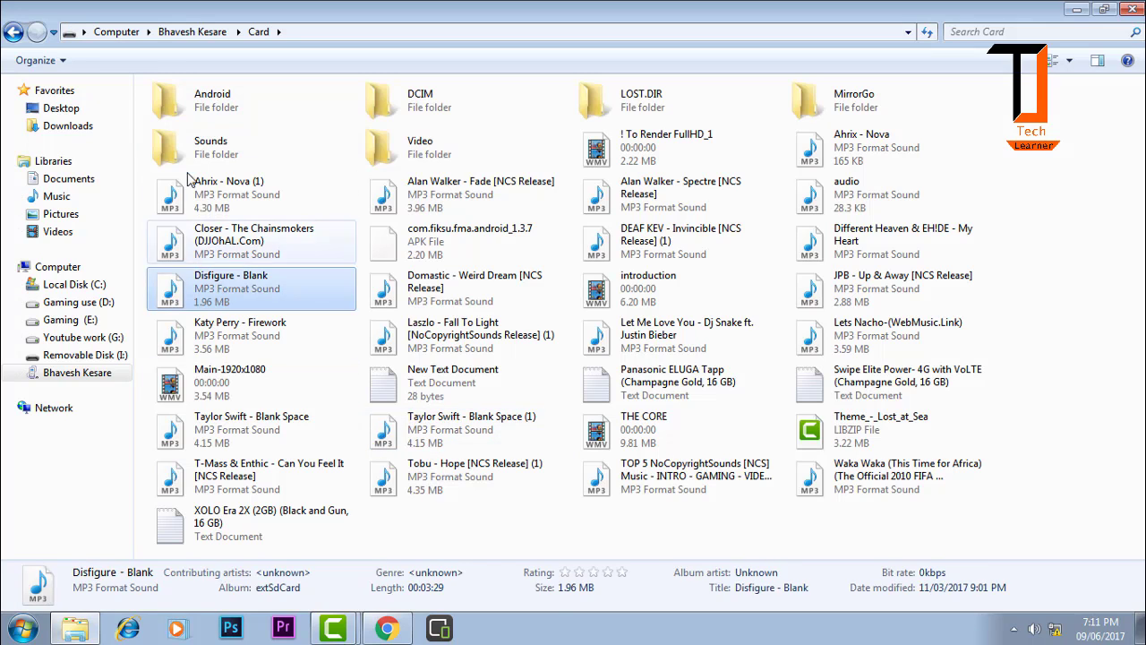
{"action": "left_click", "coordinate": [219, 190]}
{"action": "left_click", "coordinate": [445, 197]}
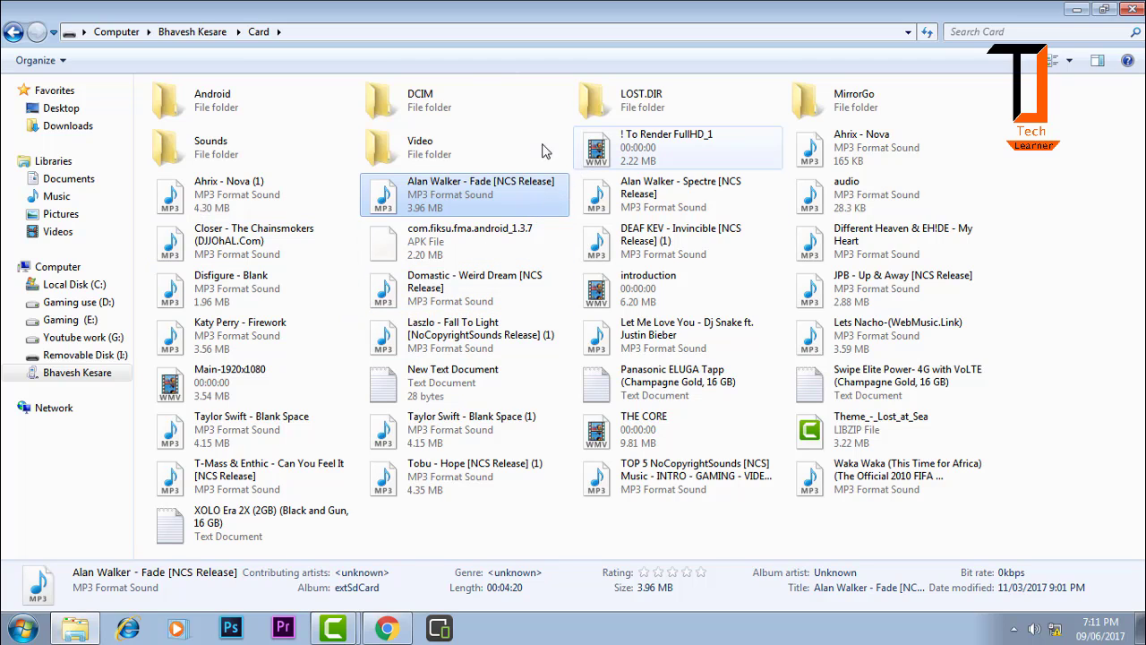
{"action": "double_click", "coordinate": [221, 97]}
{"action": "double_click", "coordinate": [223, 99]}
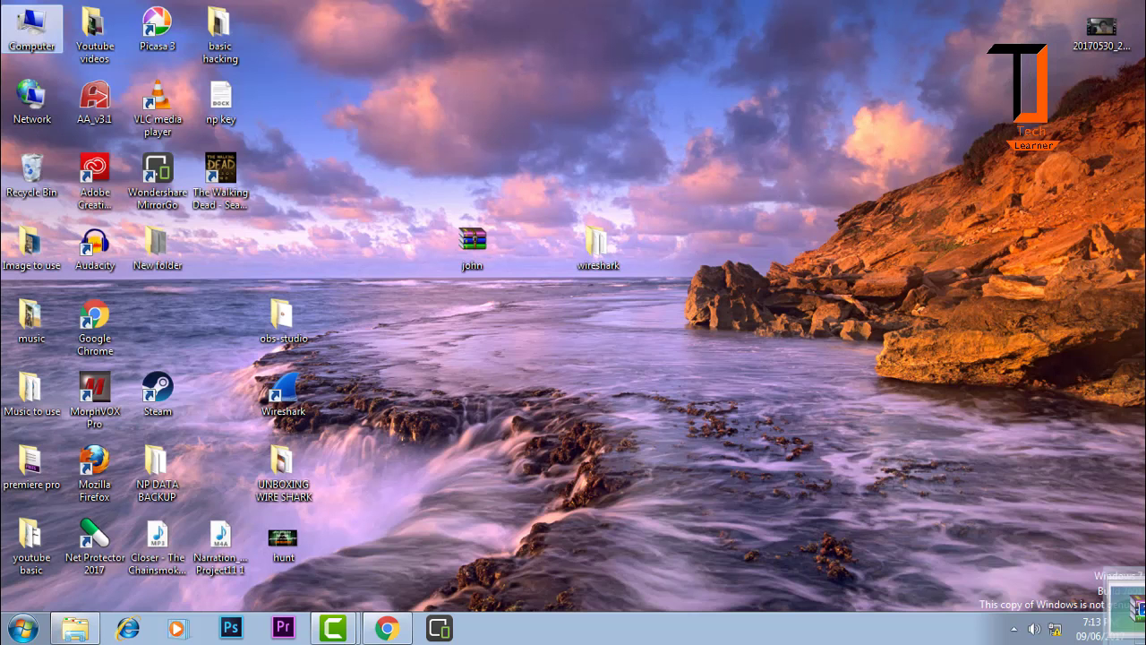
Move the USB_HP_Disk archive and HP USB Disk.exe to an open area of the desktop, and open the archive.
{"action": "left_click_drag", "start_coordinate": [1124, 598], "coordinate": [879, 275]}
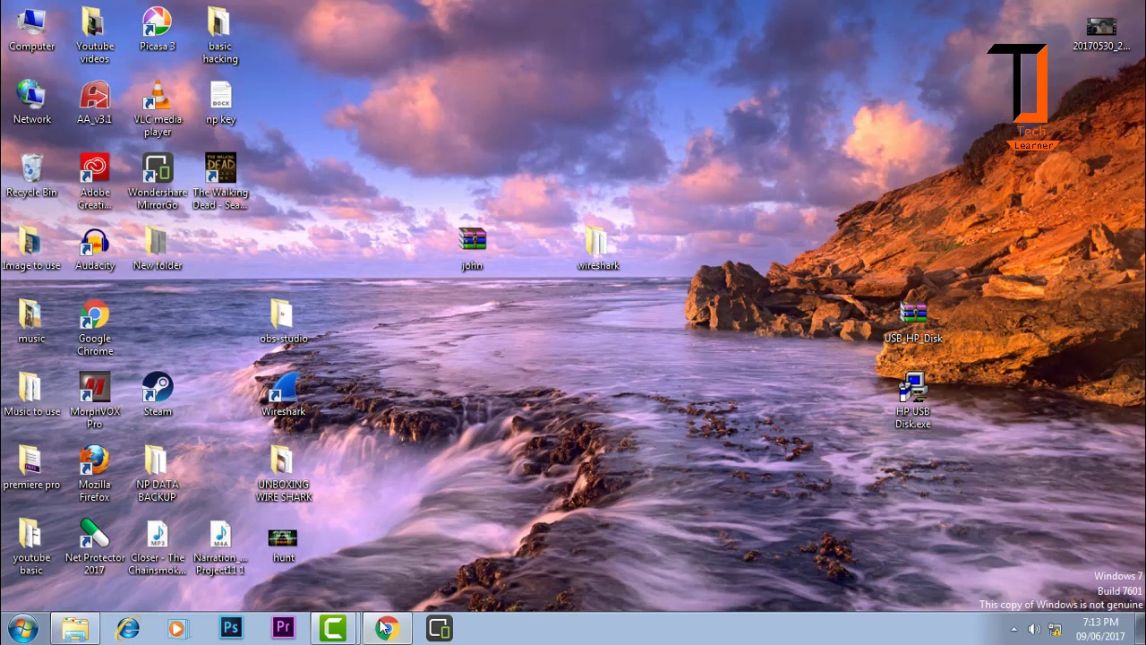
{"action": "left_click_drag", "start_coordinate": [1105, 224], "coordinate": [844, 486]}
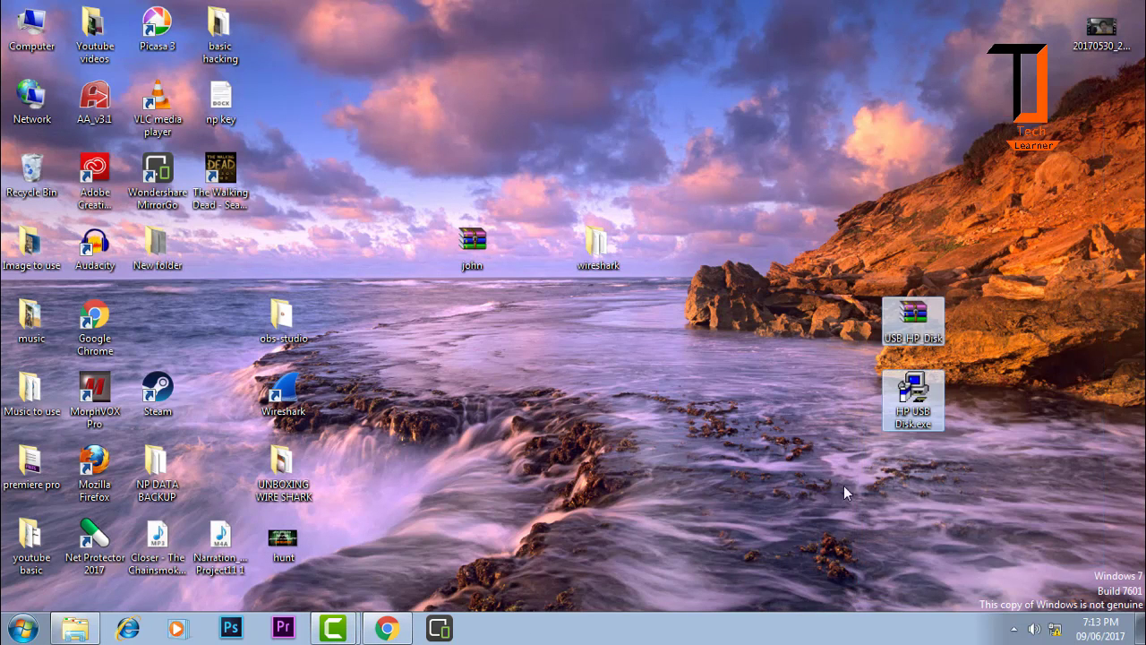
{"action": "left_click", "coordinate": [870, 435]}
{"action": "left_click_drag", "start_coordinate": [1010, 257], "coordinate": [908, 468]}
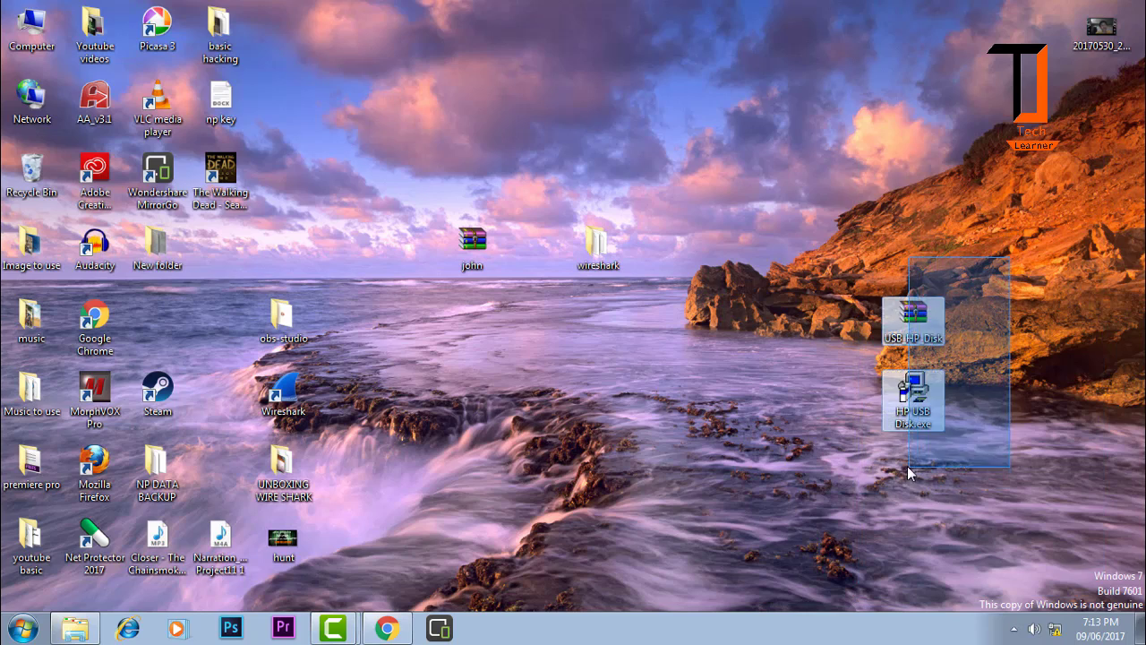
{"action": "double_click", "coordinate": [942, 320]}
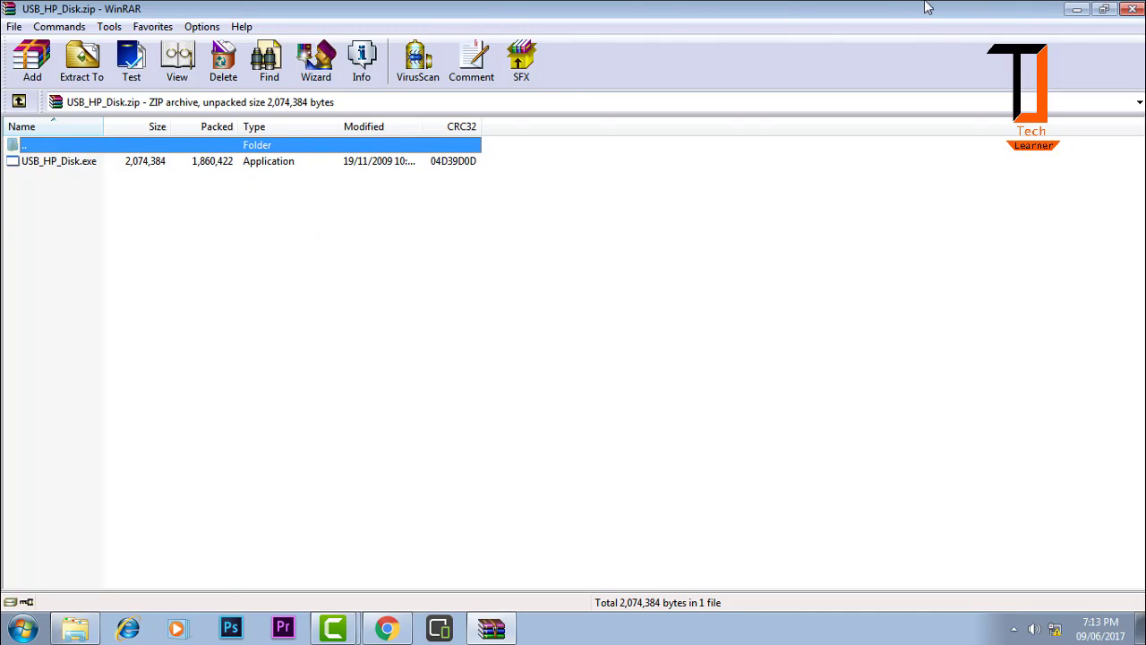
Shrink the archive window, inspect USB_HP_Disk.exe inside it, and close the archive.
{"action": "left_click_drag", "start_coordinate": [537, 9], "coordinate": [524, 182]}
{"action": "left_click", "coordinate": [407, 335]}
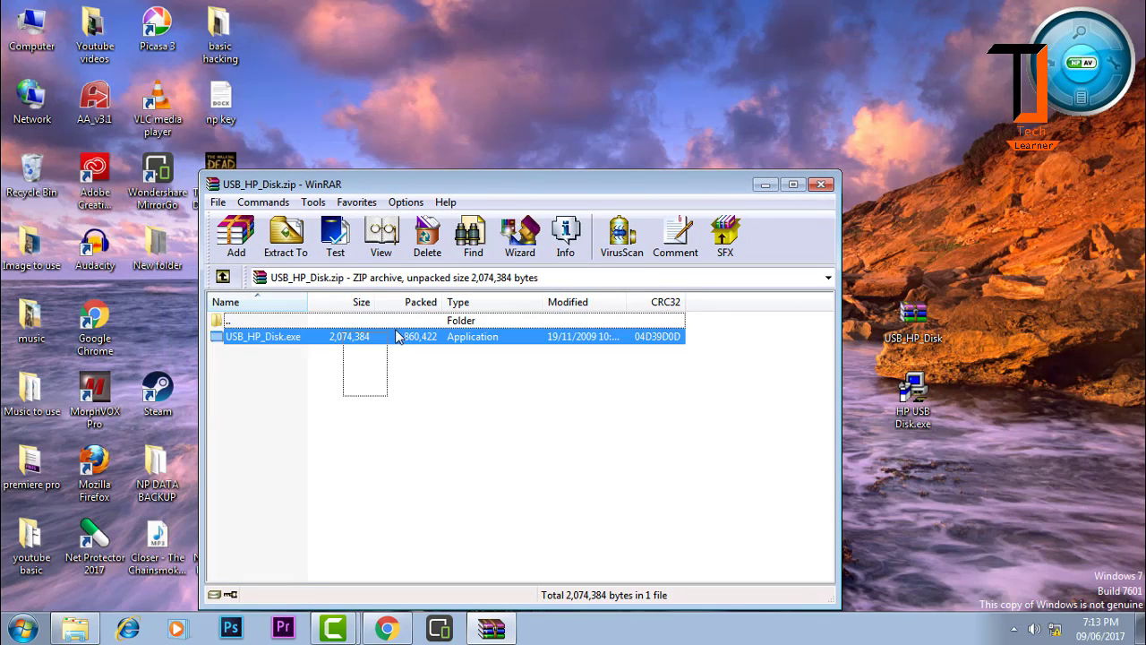
{"action": "left_click", "coordinate": [427, 350]}
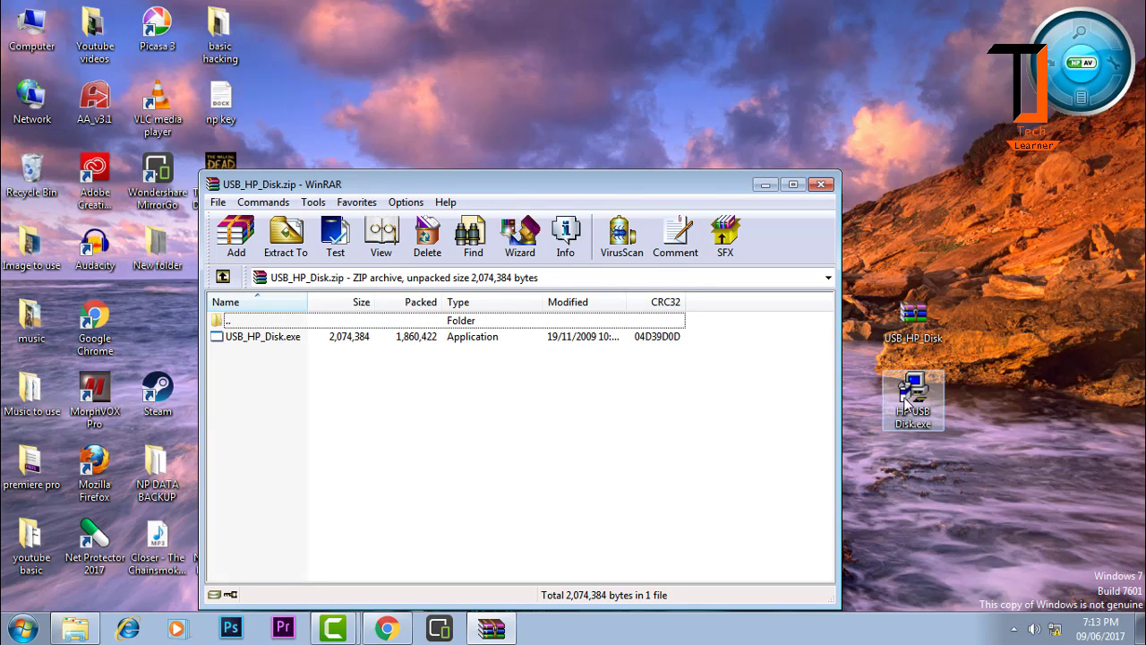
{"action": "left_click", "coordinate": [437, 341]}
{"action": "right_click", "coordinate": [472, 333]}
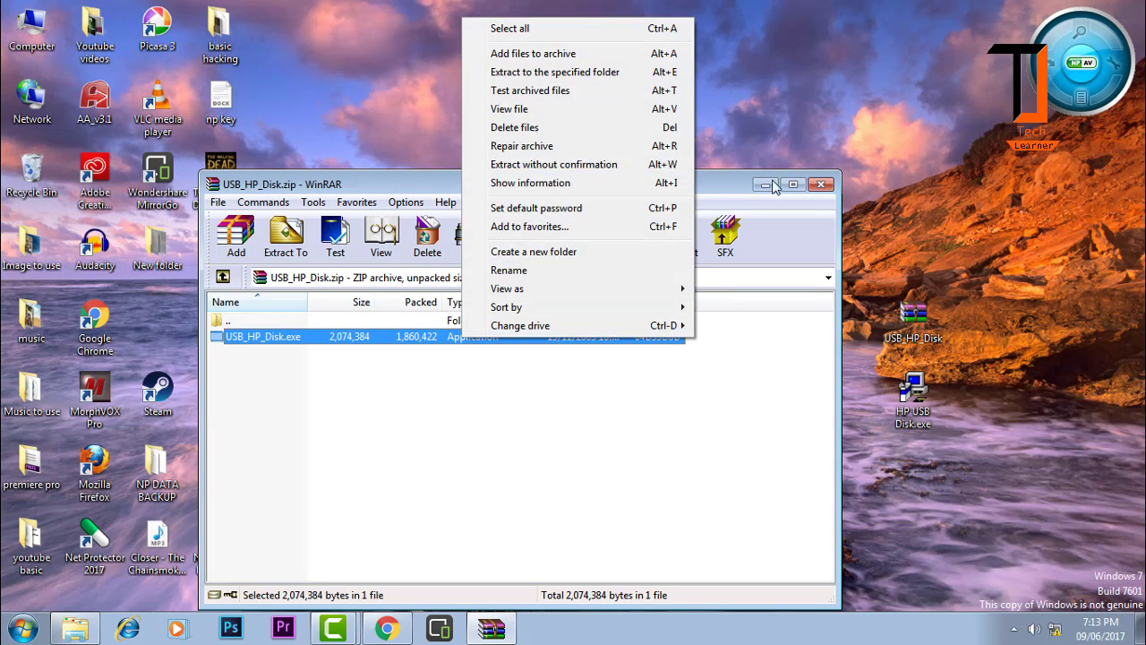
{"action": "left_click", "coordinate": [821, 185]}
Extract the USB_HP_Disk archive onto the desktop and place the extracted USB_HP_Disk application beside HP USB Disk.exe.
{"action": "right_click", "coordinate": [900, 303]}
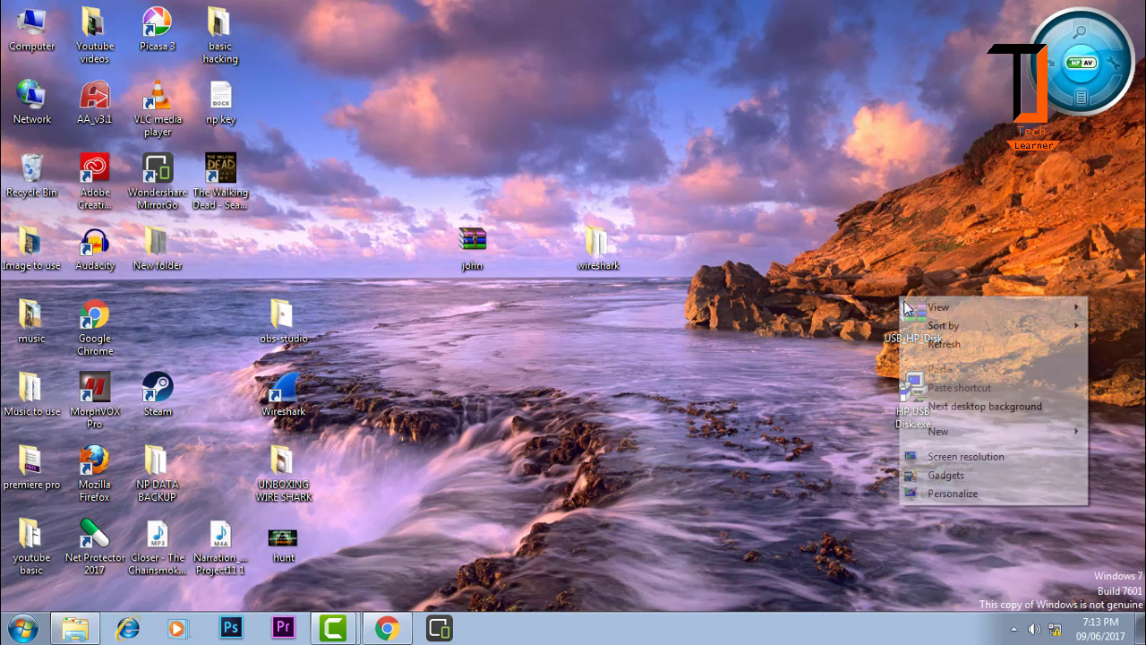
{"action": "left_click", "coordinate": [867, 324]}
{"action": "right_click", "coordinate": [910, 321]}
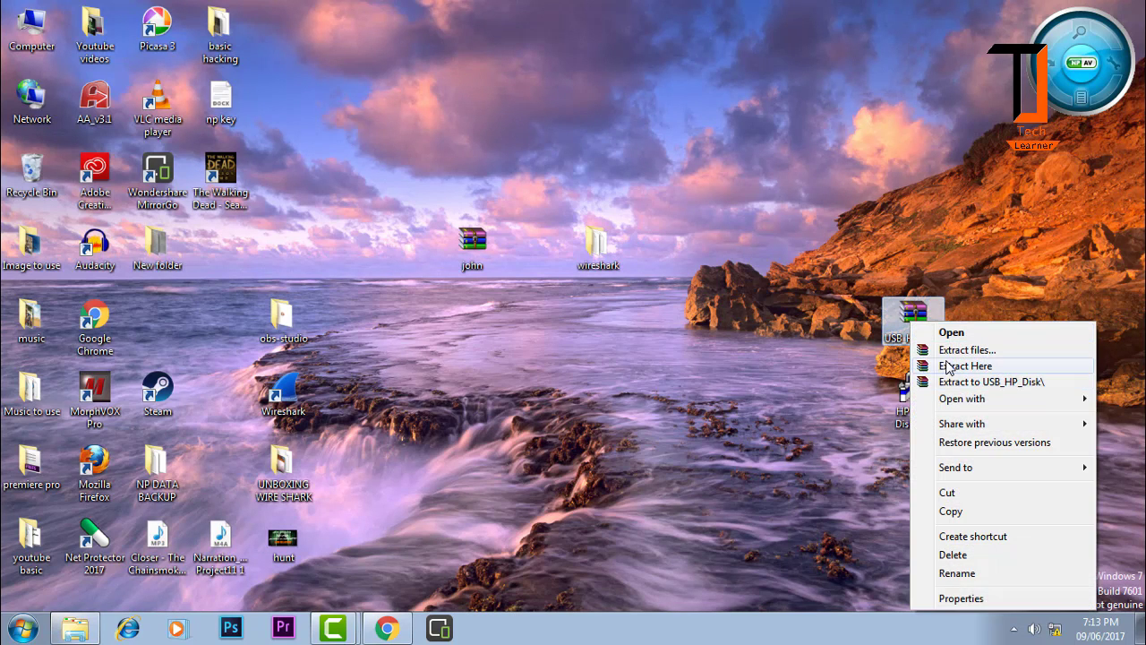
{"action": "left_click", "coordinate": [757, 374]}
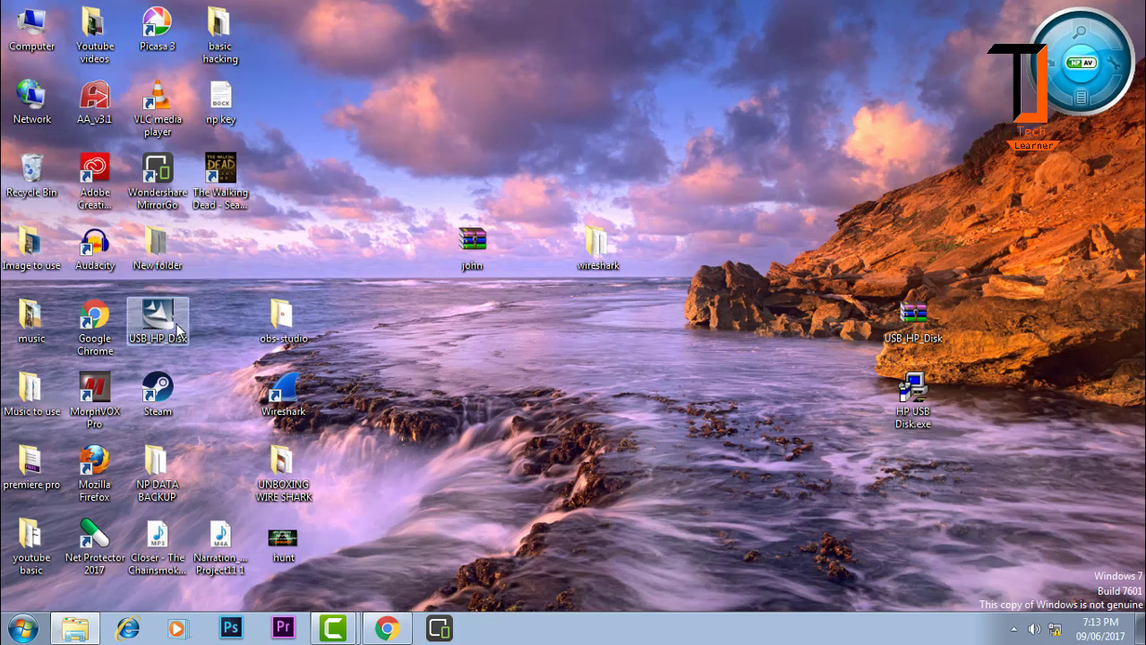
{"action": "left_click_drag", "start_coordinate": [192, 339], "coordinate": [846, 394]}
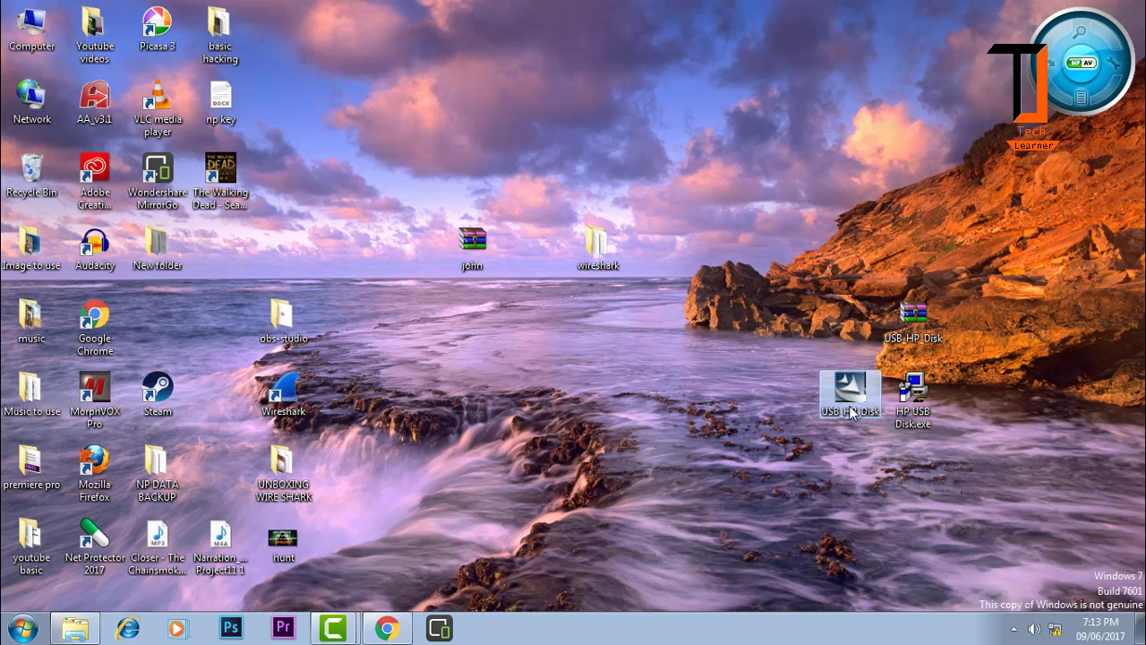
View the properties of the extracted USB_HP_Disk application and close them without changes.
{"action": "right_click", "coordinate": [841, 393]}
{"action": "left_click", "coordinate": [931, 601]}
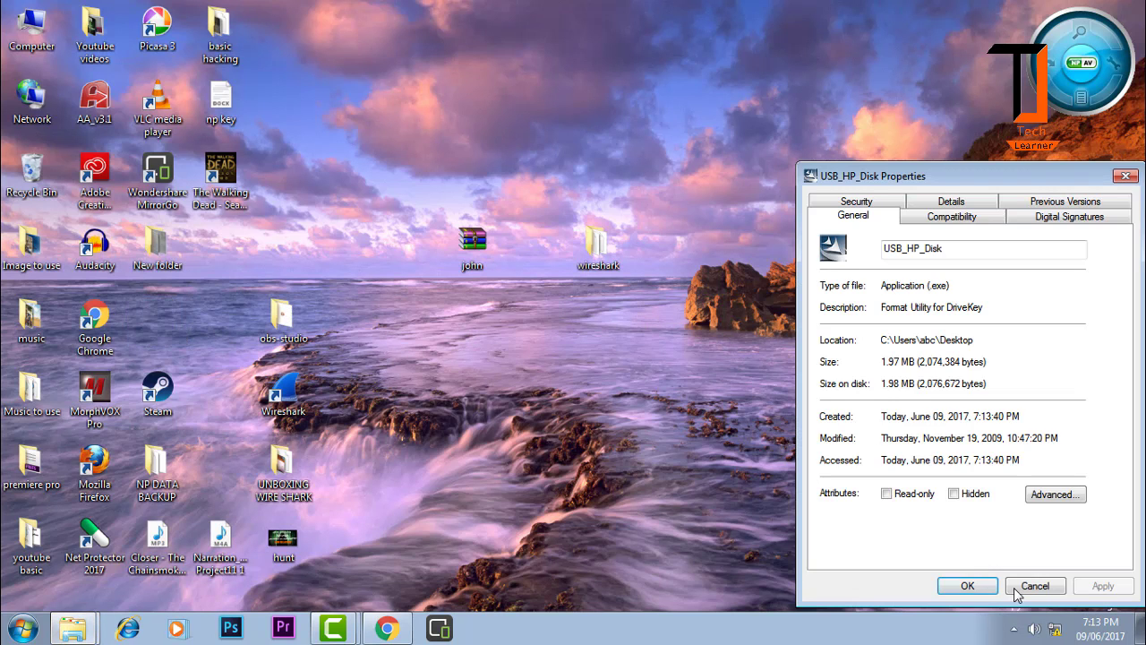
{"action": "left_click", "coordinate": [1021, 591]}
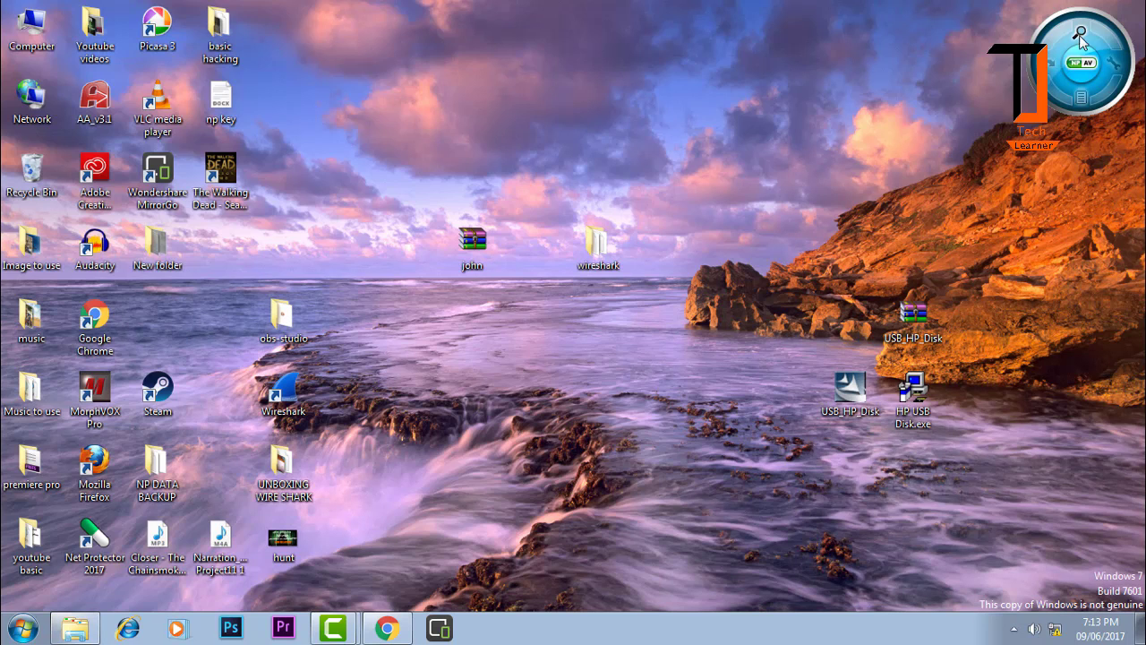
{"action": "left_click", "coordinate": [1066, 78]}
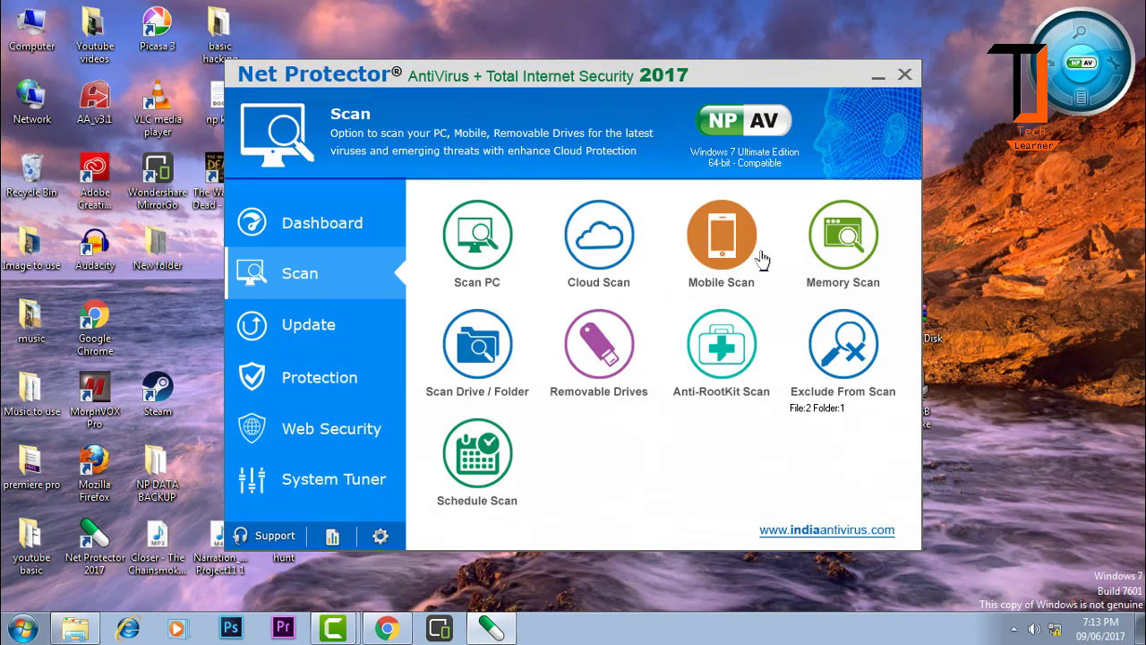
{"action": "left_click", "coordinate": [463, 358]}
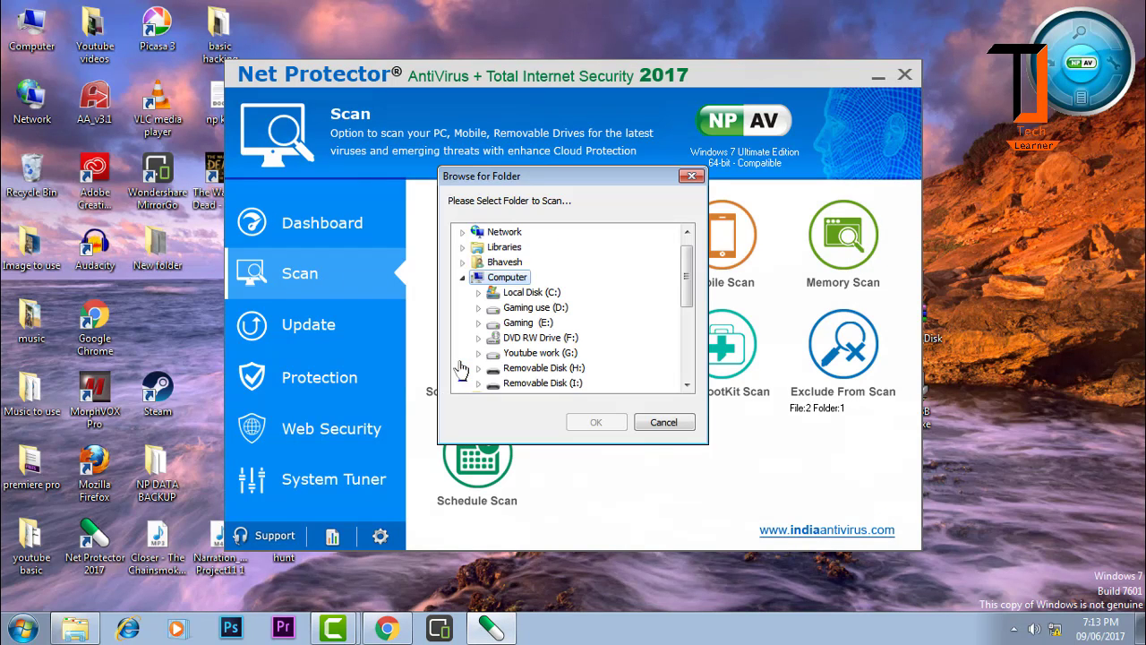
{"action": "left_click", "coordinate": [463, 278]}
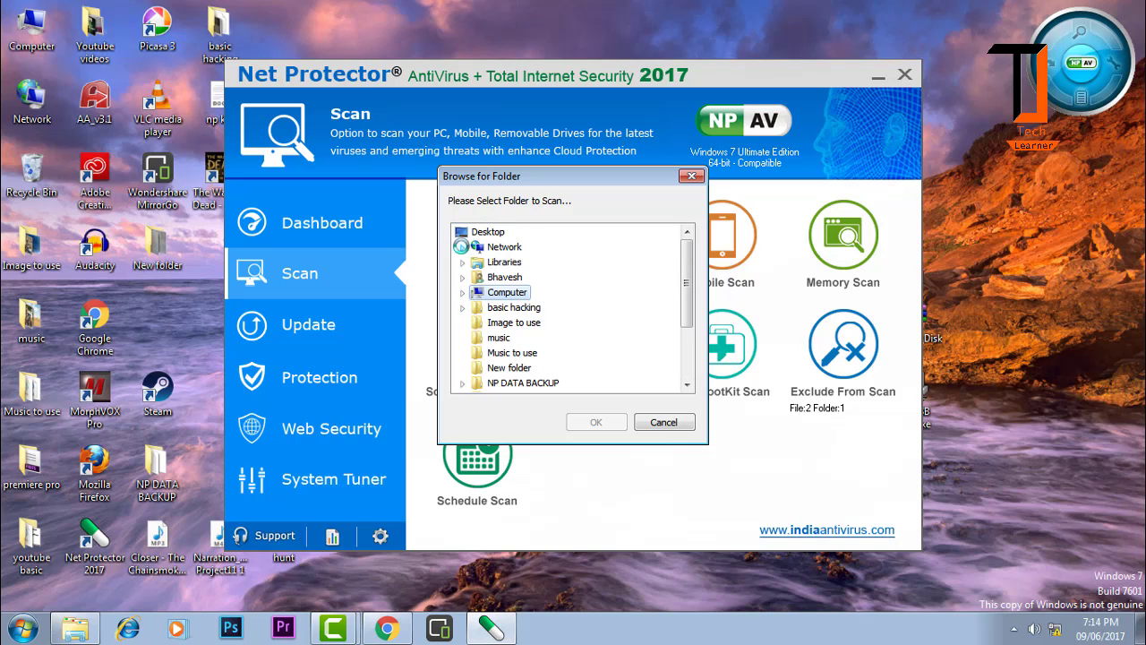
{"action": "left_click", "coordinate": [462, 262]}
{"action": "left_click", "coordinate": [462, 262]}
{"action": "scroll", "coordinate": [465, 292], "scroll_direction": "down", "scroll_amount": 2}
{"action": "scroll", "coordinate": [465, 295], "scroll_direction": "up", "scroll_amount": 2}
{"action": "left_click", "coordinate": [664, 422]}
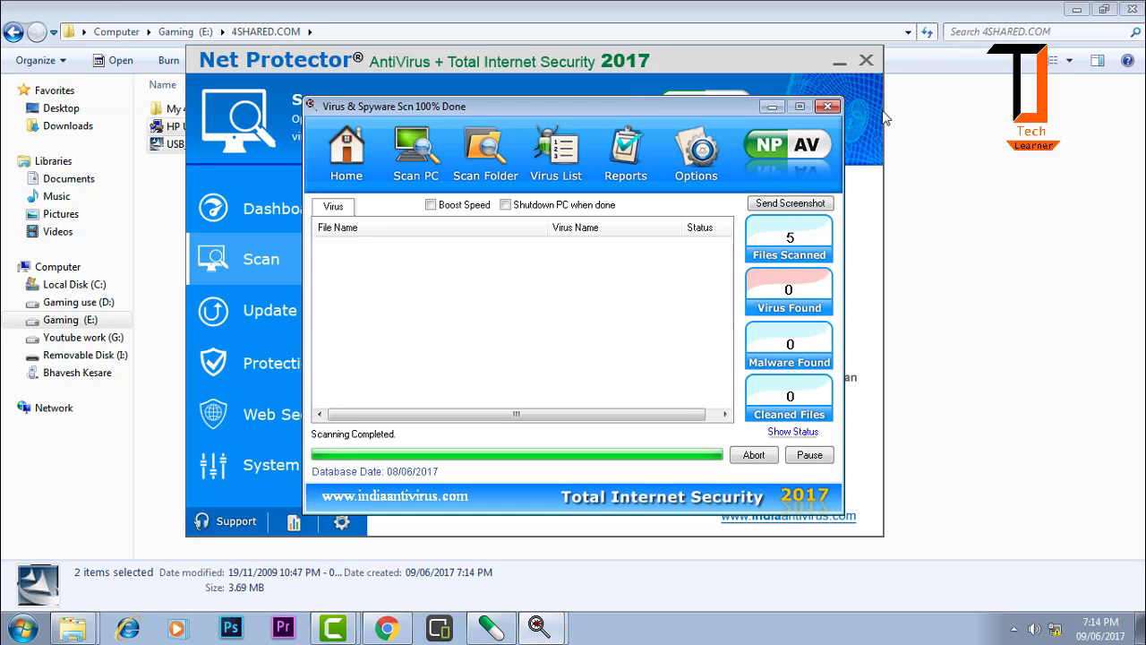
Exit the virus and spyware scan, close Net Protector, and return to the desktop.
{"action": "left_click", "coordinate": [828, 107]}
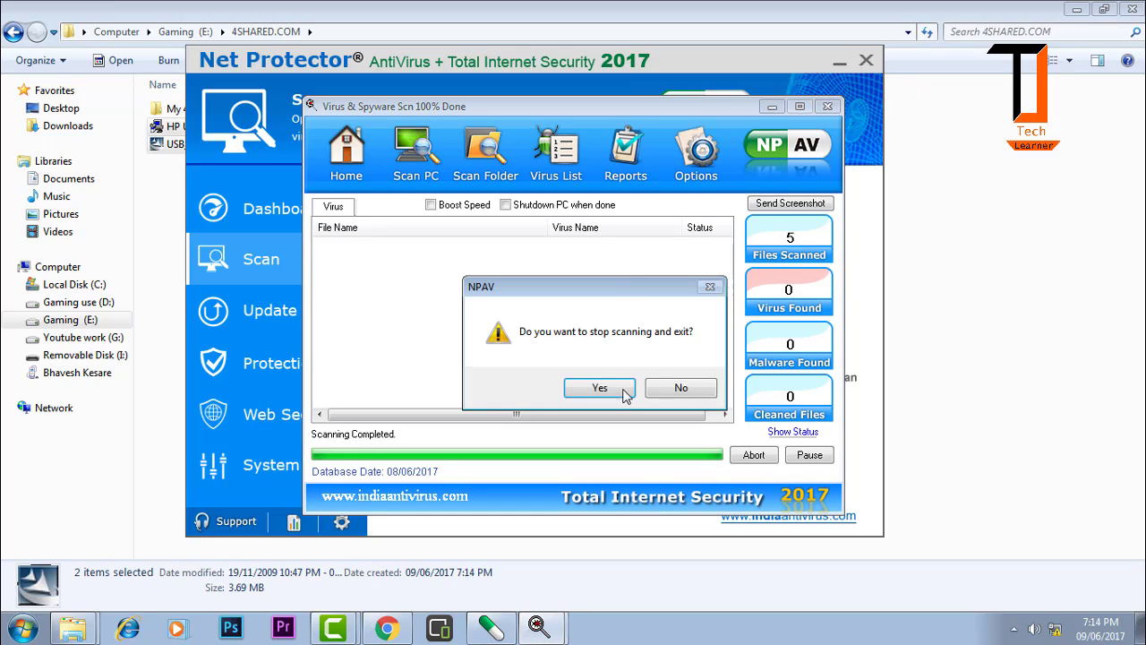
{"action": "left_click", "coordinate": [663, 387]}
{"action": "left_click", "coordinate": [829, 107]}
{"action": "left_click", "coordinate": [595, 387]}
{"action": "left_click", "coordinate": [872, 60]}
{"action": "key", "text": "super+d"}
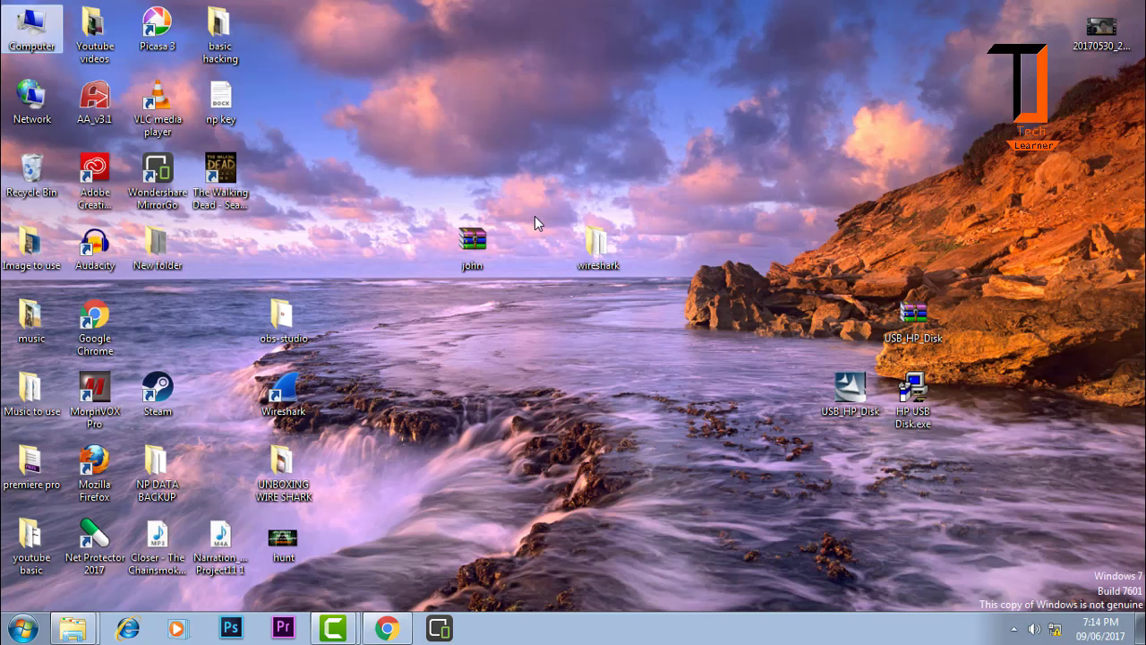
Run the USB_HP_Disk installer, accept both license agreements, and install the HP format tool to C:\DriveKey.
{"action": "right_click", "coordinate": [535, 223]}
{"action": "left_click", "coordinate": [564, 260]}
{"action": "double_click", "coordinate": [848, 388]}
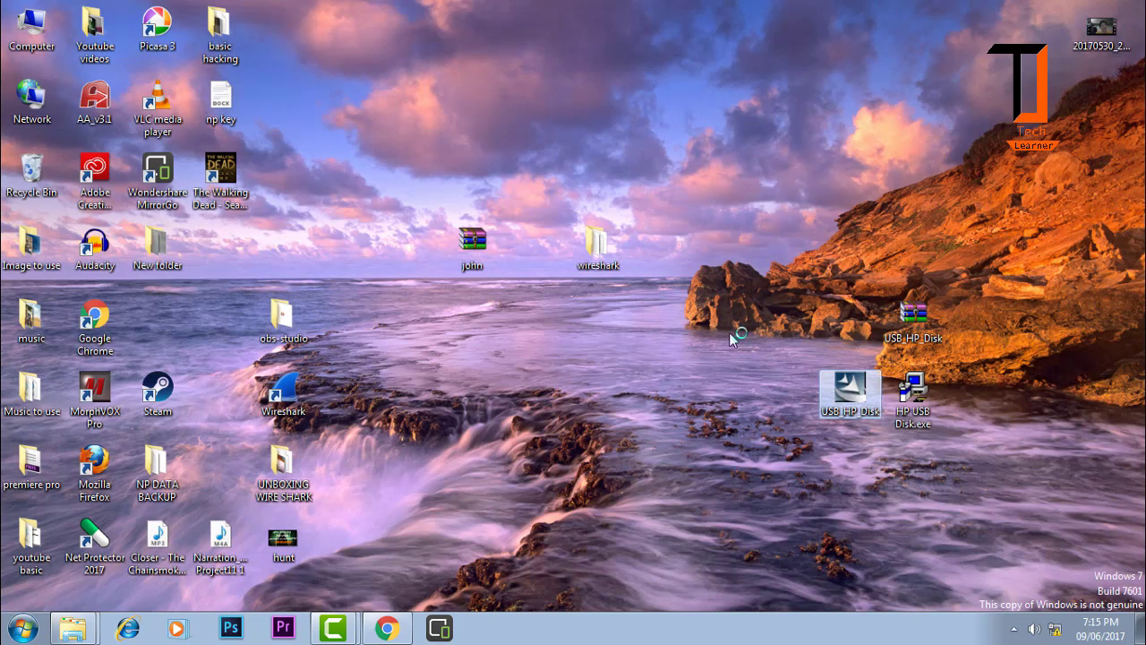
{"action": "left_click", "coordinate": [676, 464]}
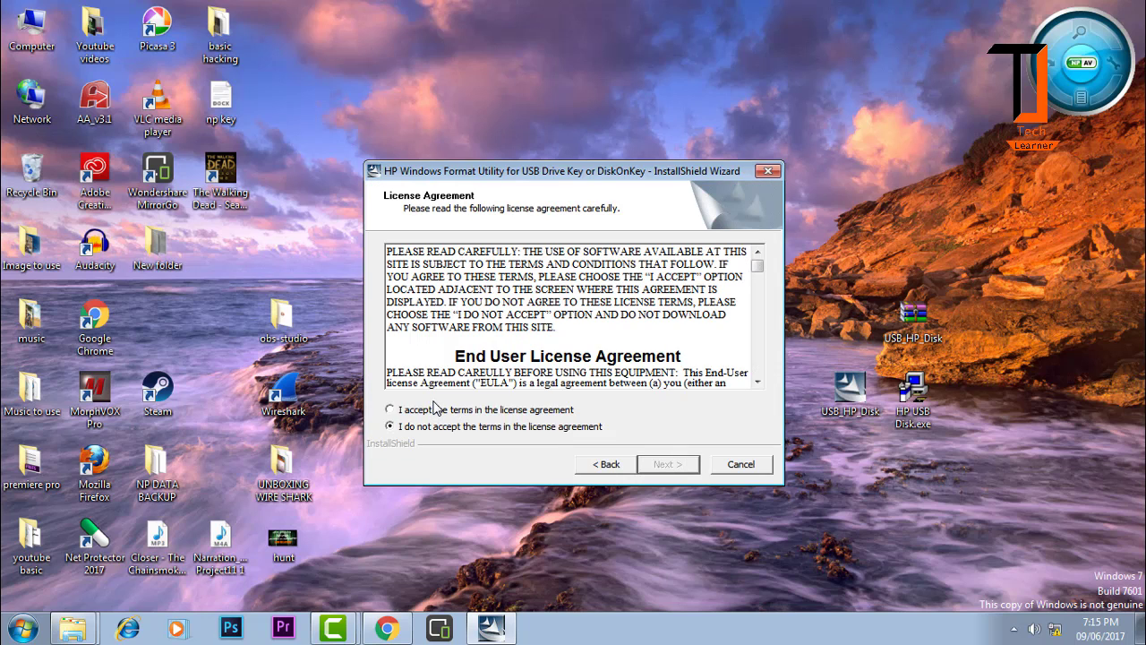
{"action": "left_click", "coordinate": [437, 410]}
{"action": "left_click", "coordinate": [668, 469]}
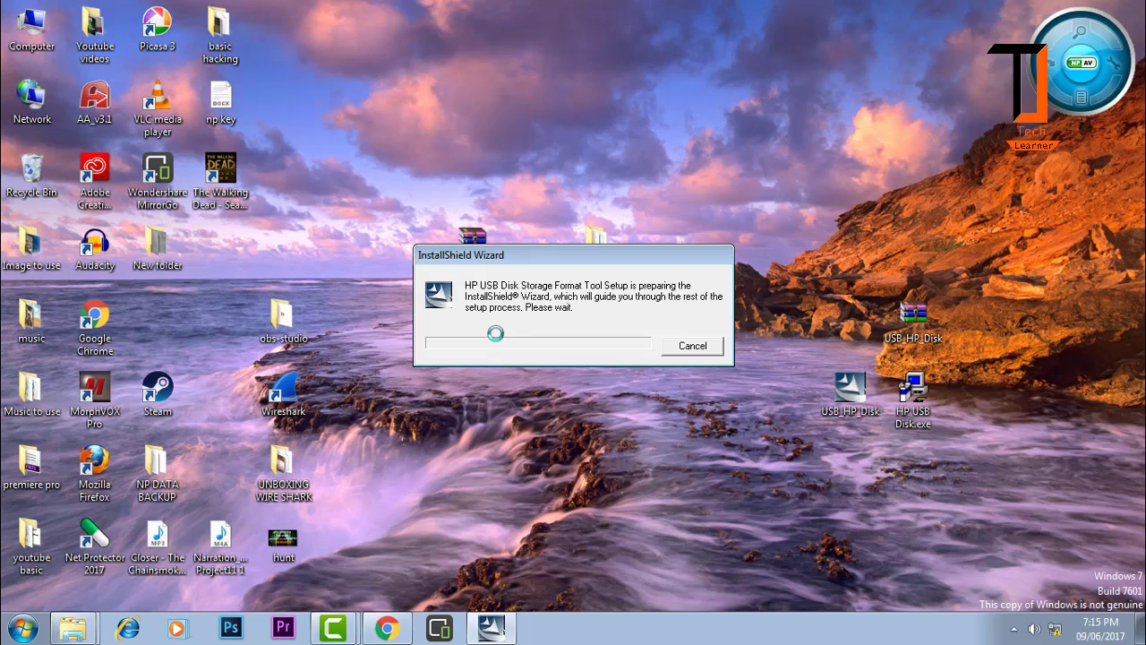
{"action": "left_click", "coordinate": [668, 464]}
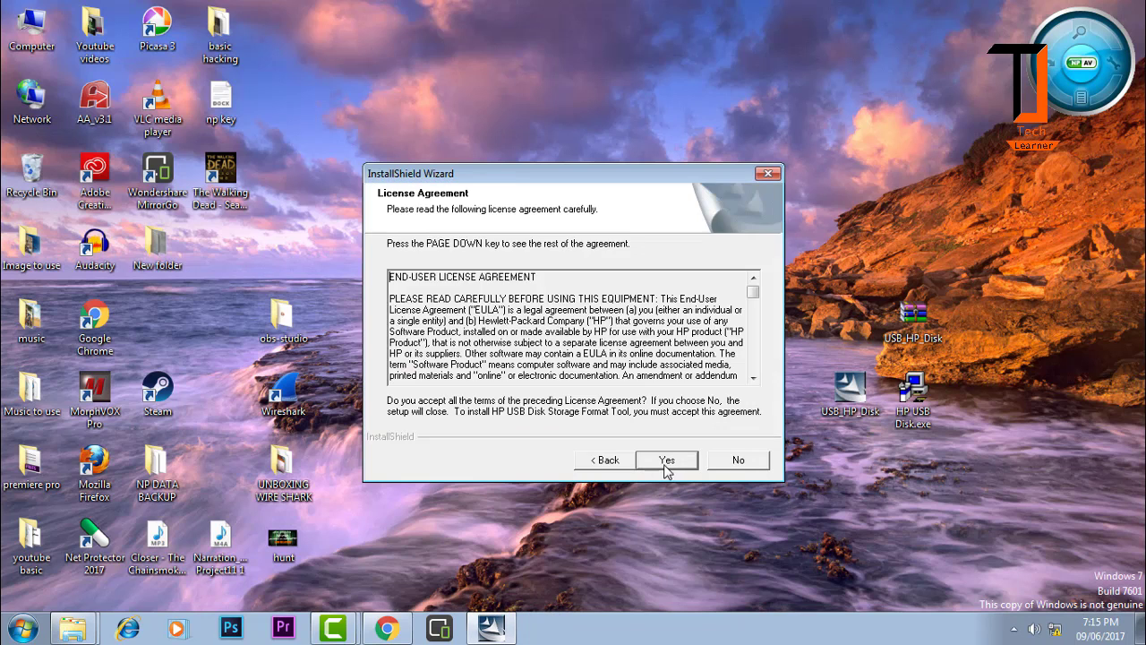
{"action": "left_click", "coordinate": [661, 464]}
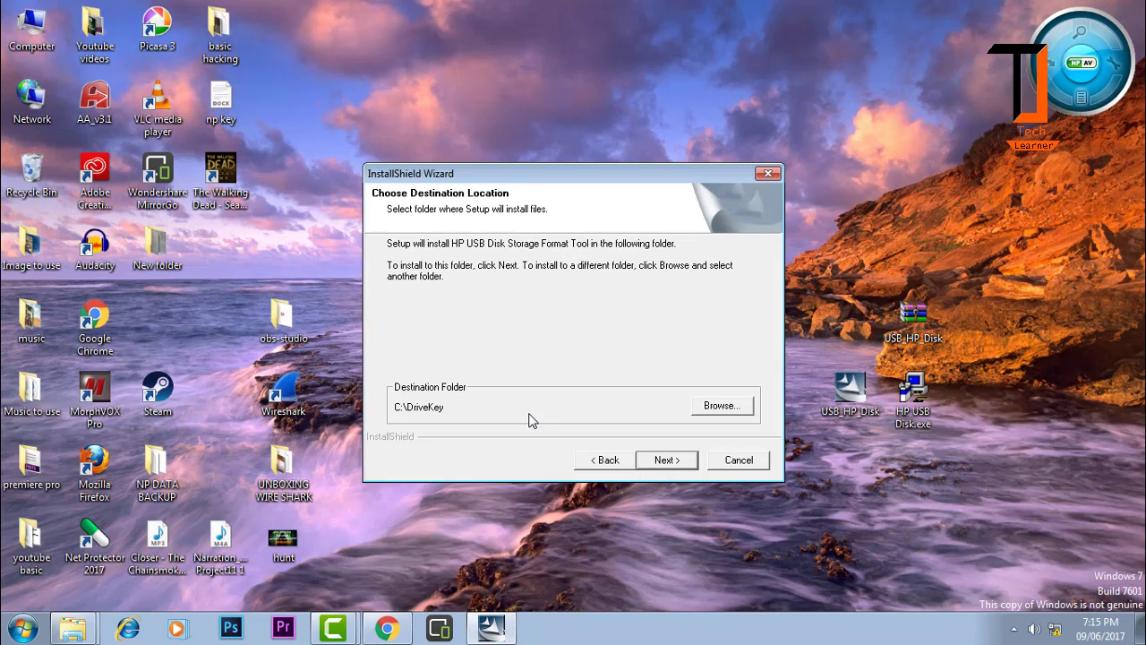
{"action": "left_click", "coordinate": [664, 462]}
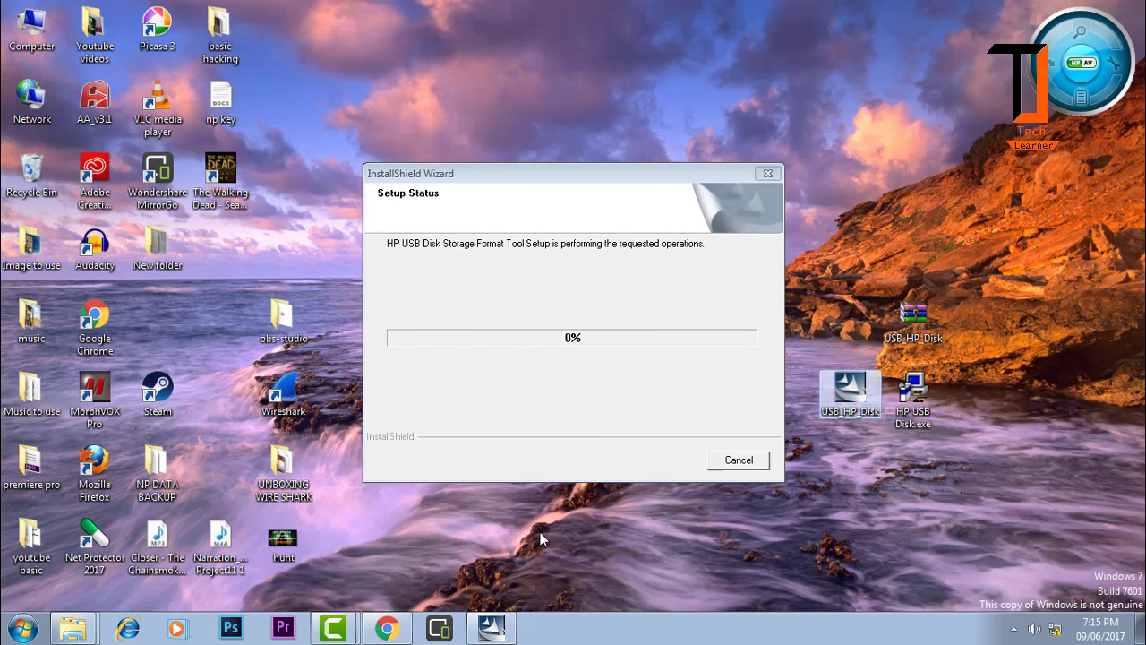
Try to launch HP USB Disk.exe, dismiss its error, and finish the InstallShield Wizard.
{"action": "right_click", "coordinate": [539, 303]}
{"action": "left_click", "coordinate": [590, 354]}
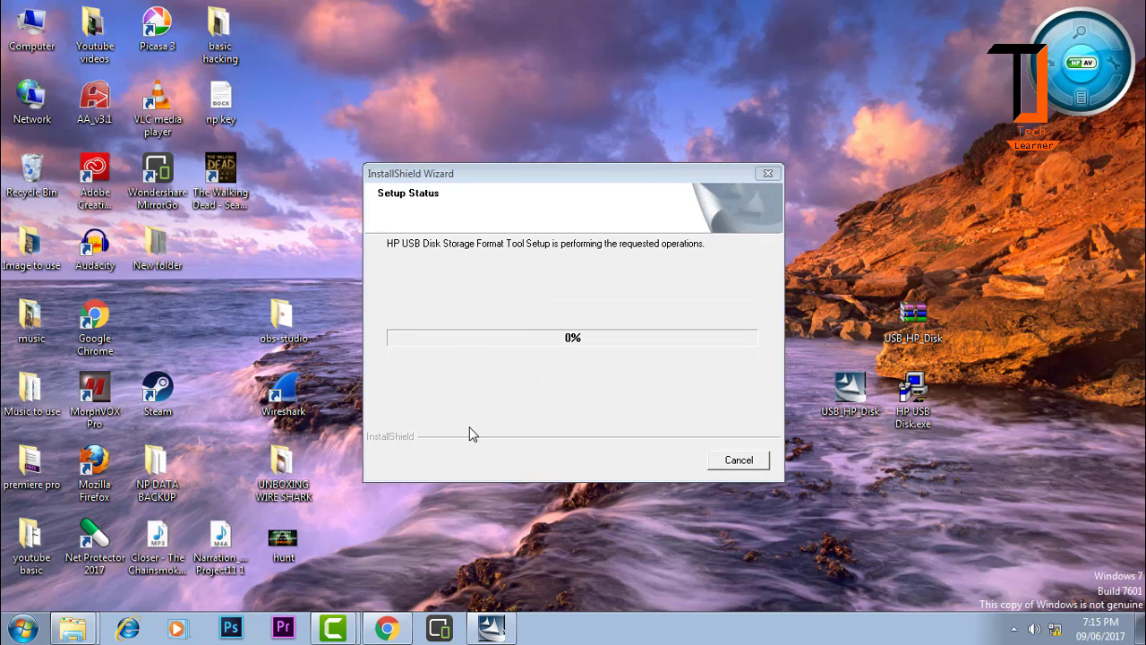
{"action": "left_click", "coordinate": [914, 400]}
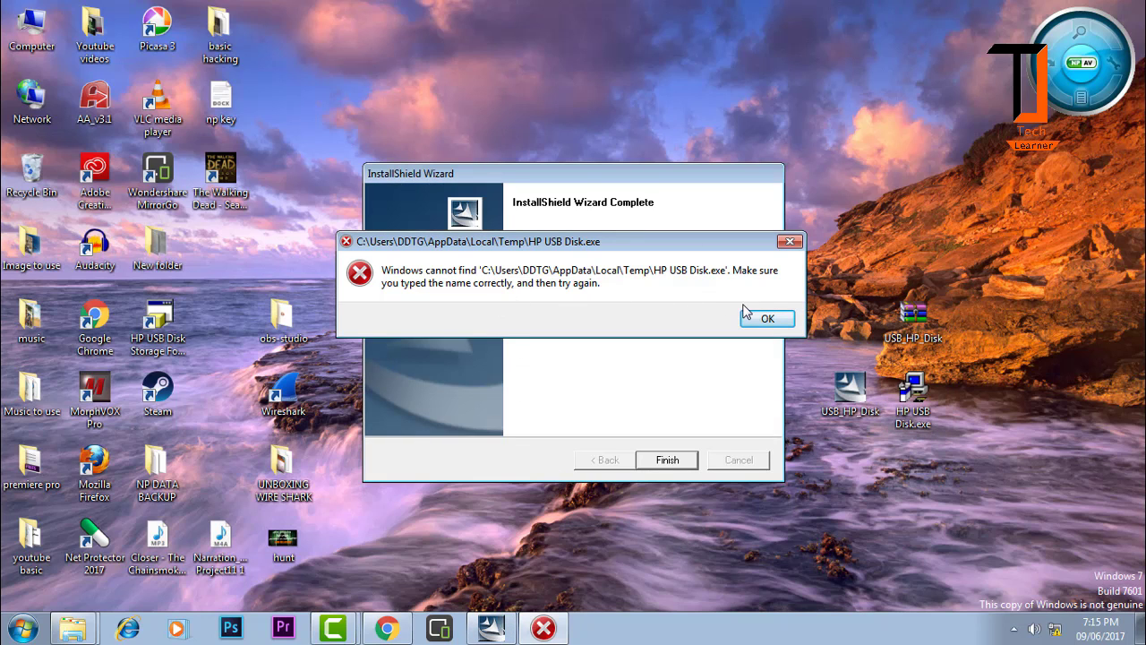
{"action": "left_click", "coordinate": [761, 325]}
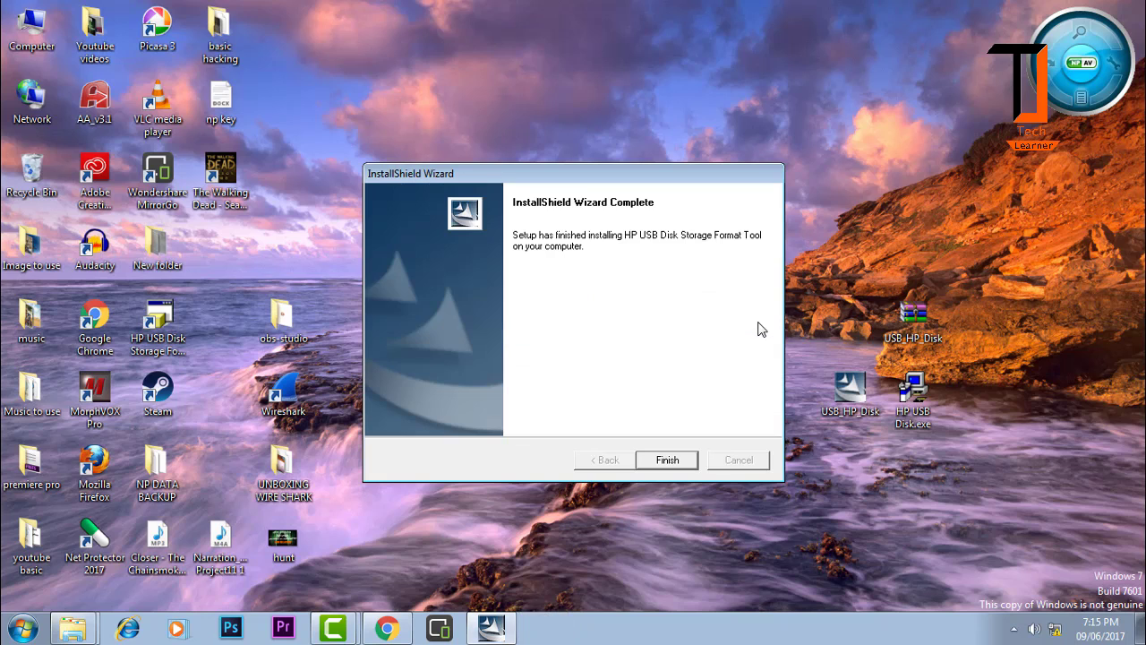
{"action": "left_click", "coordinate": [667, 460]}
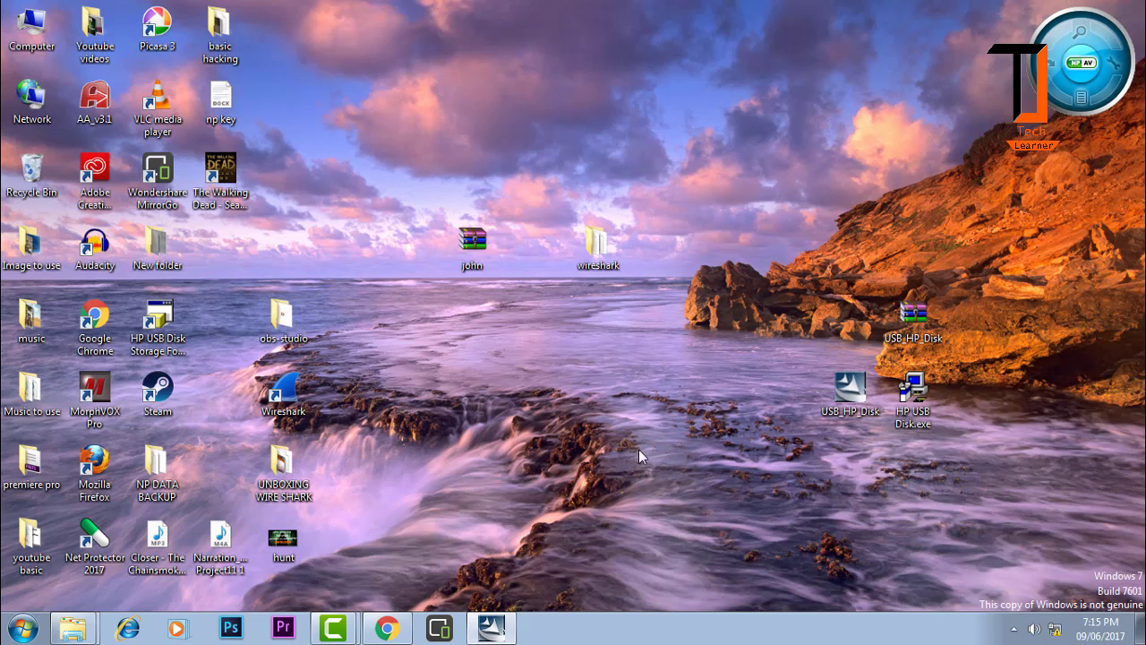
Open HP USB Disk Storage Format Tool from the desktop and check its available file systems.
{"action": "double_click", "coordinate": [157, 331]}
{"action": "left_click", "coordinate": [543, 215]}
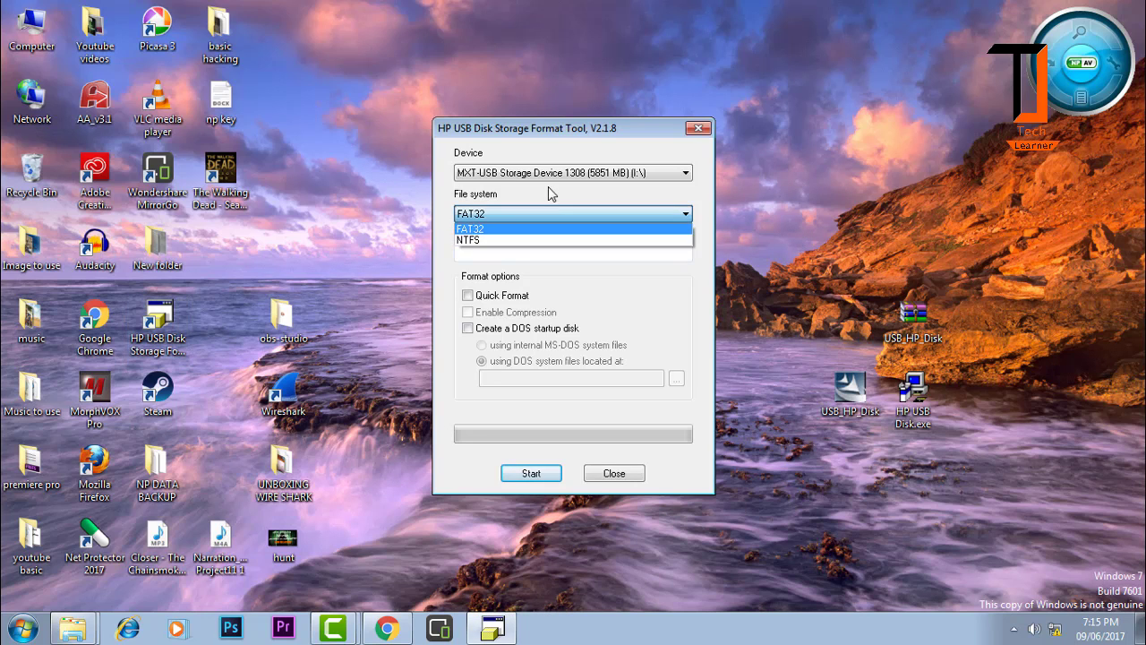
{"action": "left_click", "coordinate": [553, 192]}
View the properties of HP USB Disk.exe, close them, and select both HP tool executables on the desktop.
{"action": "right_click", "coordinate": [911, 394]}
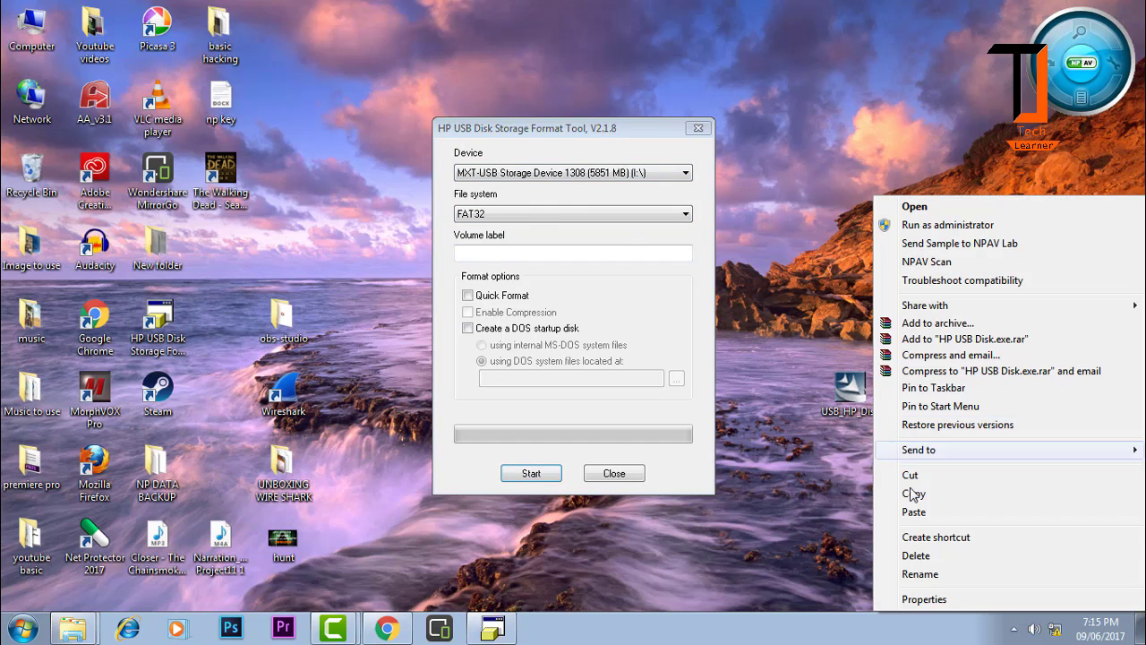
{"action": "left_click", "coordinate": [917, 596]}
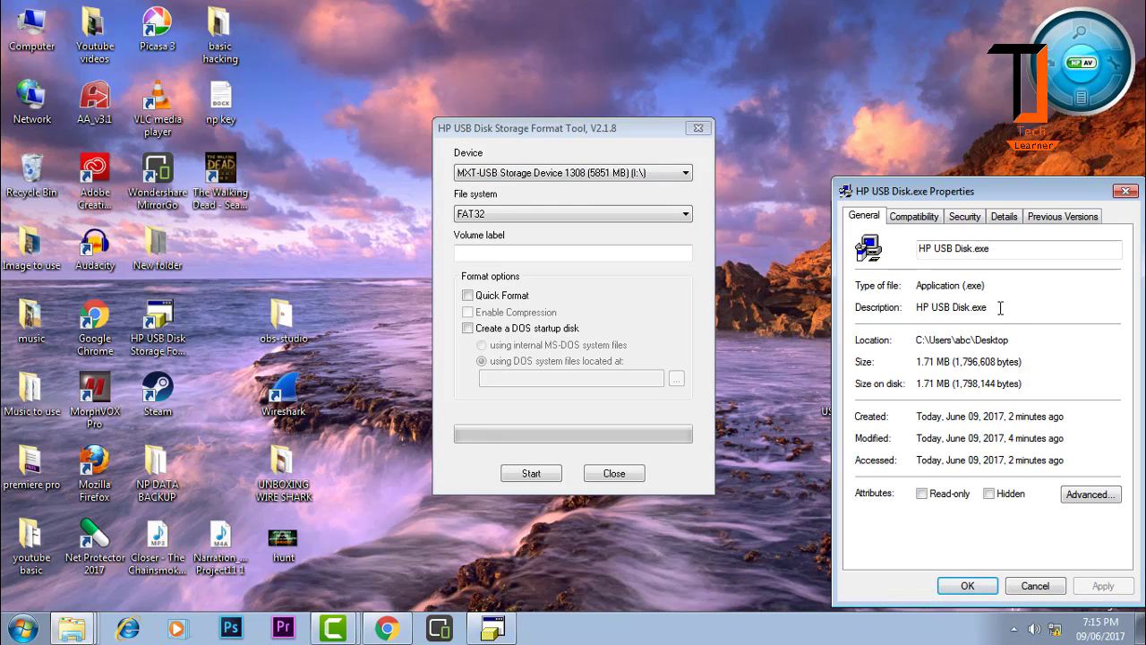
{"action": "left_click", "coordinate": [1130, 190]}
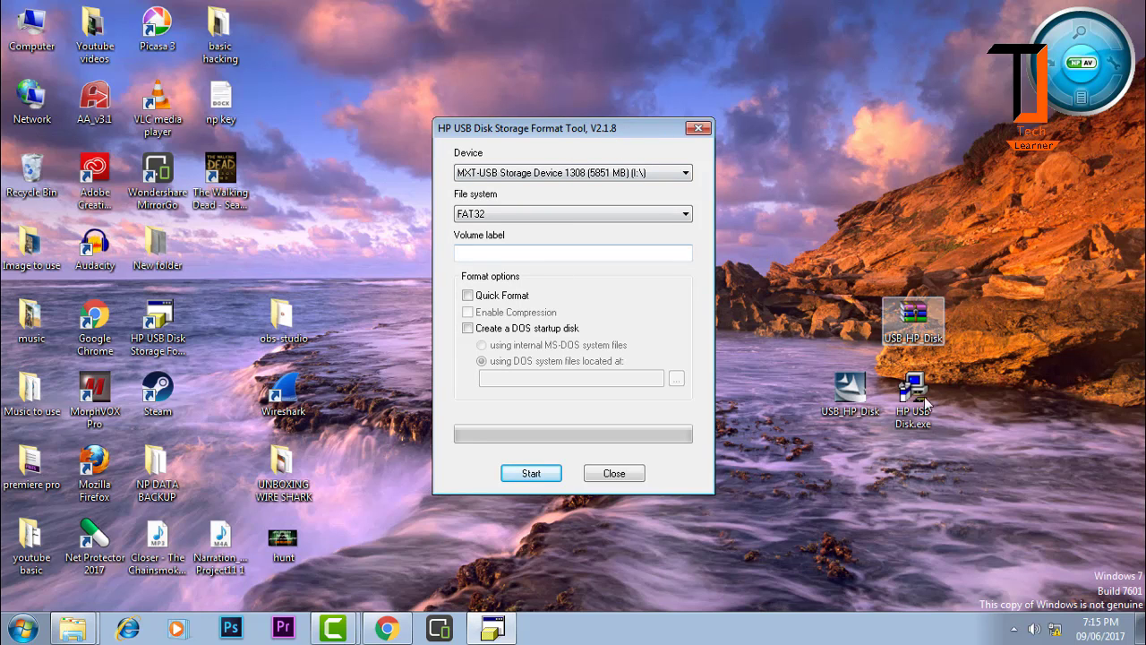
{"action": "left_click_drag", "start_coordinate": [971, 370], "coordinate": [858, 431]}
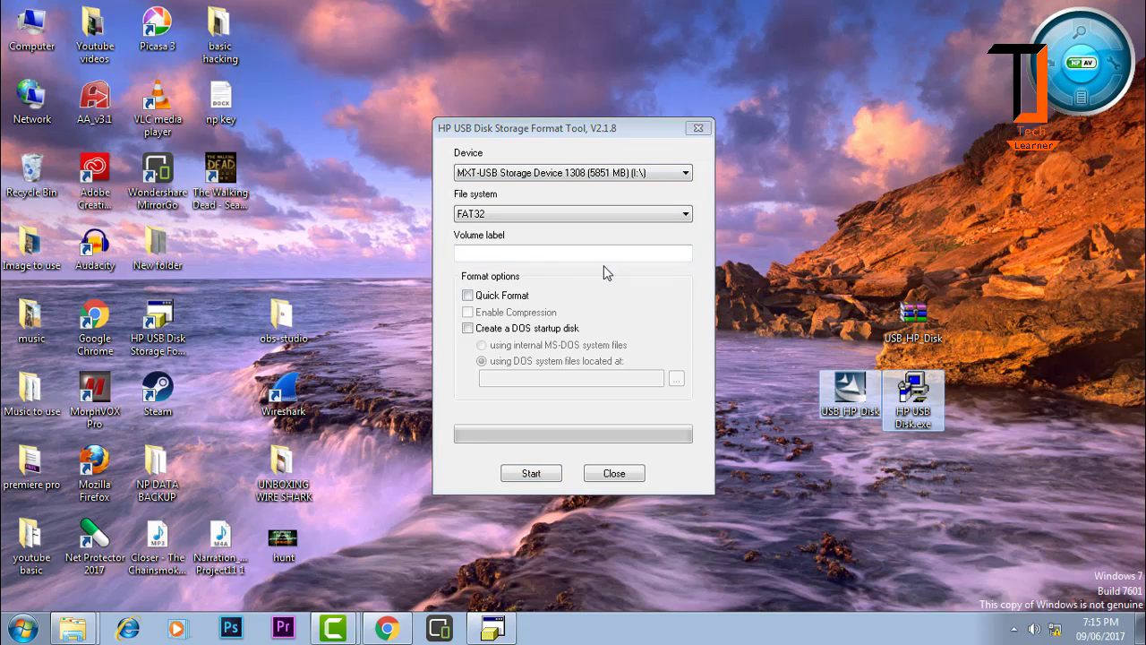
Review the format tool's file system, volume label and device choices, keeping FAT32 and the MXT-USB Storage Device on I:.
{"action": "left_click", "coordinate": [582, 214]}
{"action": "left_click", "coordinate": [585, 214]}
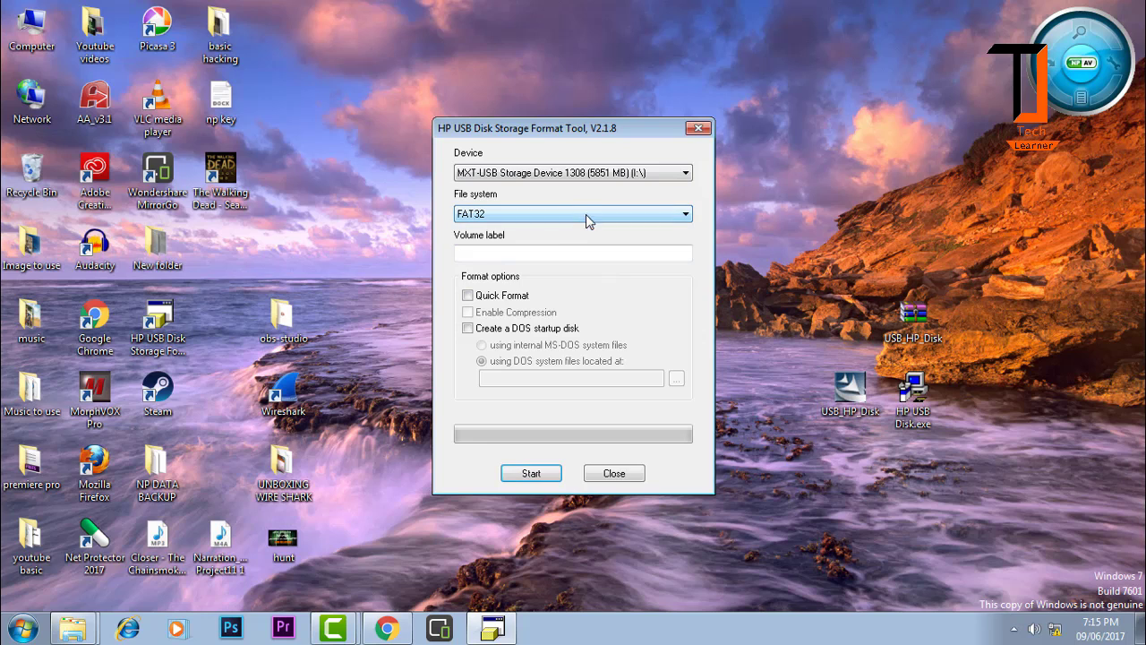
{"action": "left_click", "coordinate": [547, 251]}
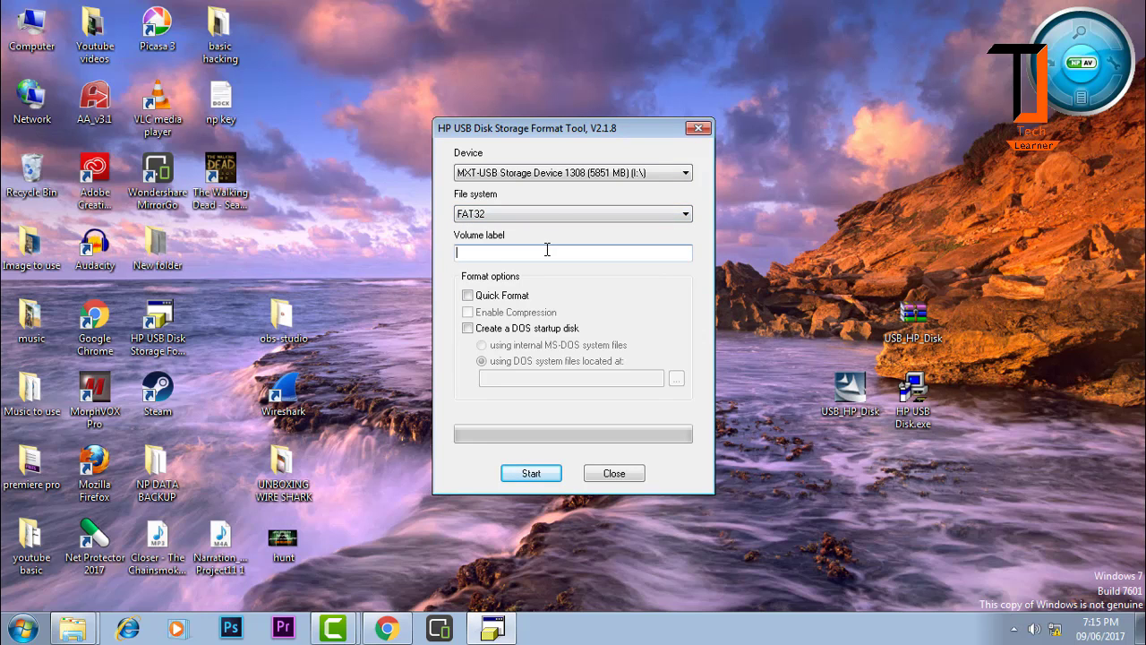
{"action": "left_click", "coordinate": [593, 176]}
{"action": "left_click", "coordinate": [605, 188]}
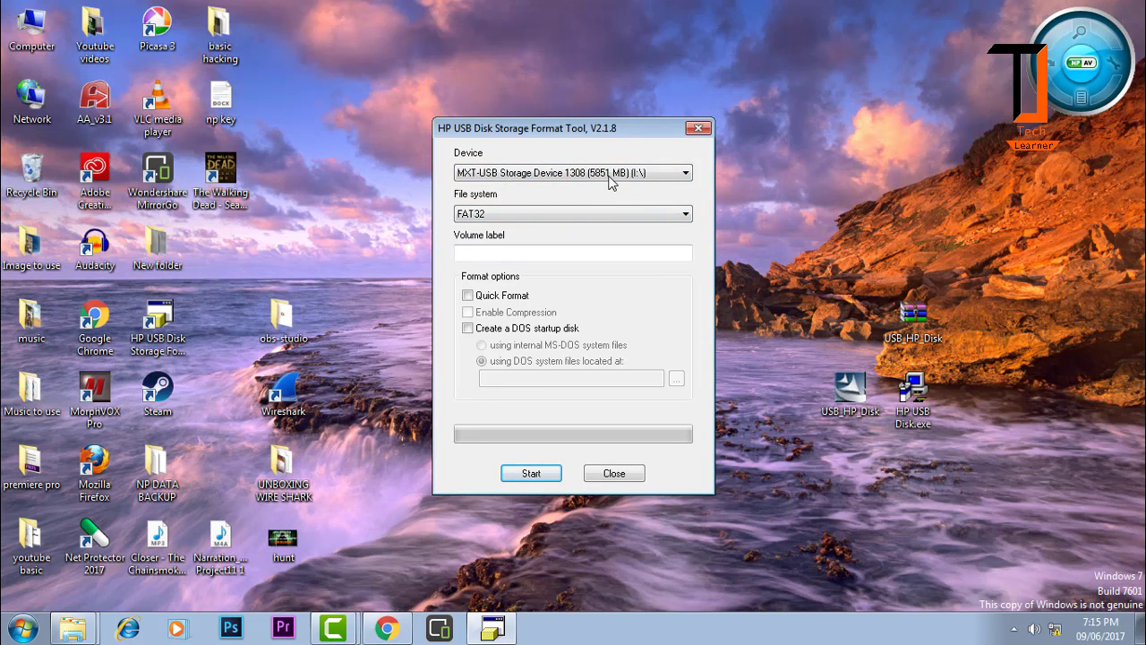
{"action": "left_click", "coordinate": [608, 175]}
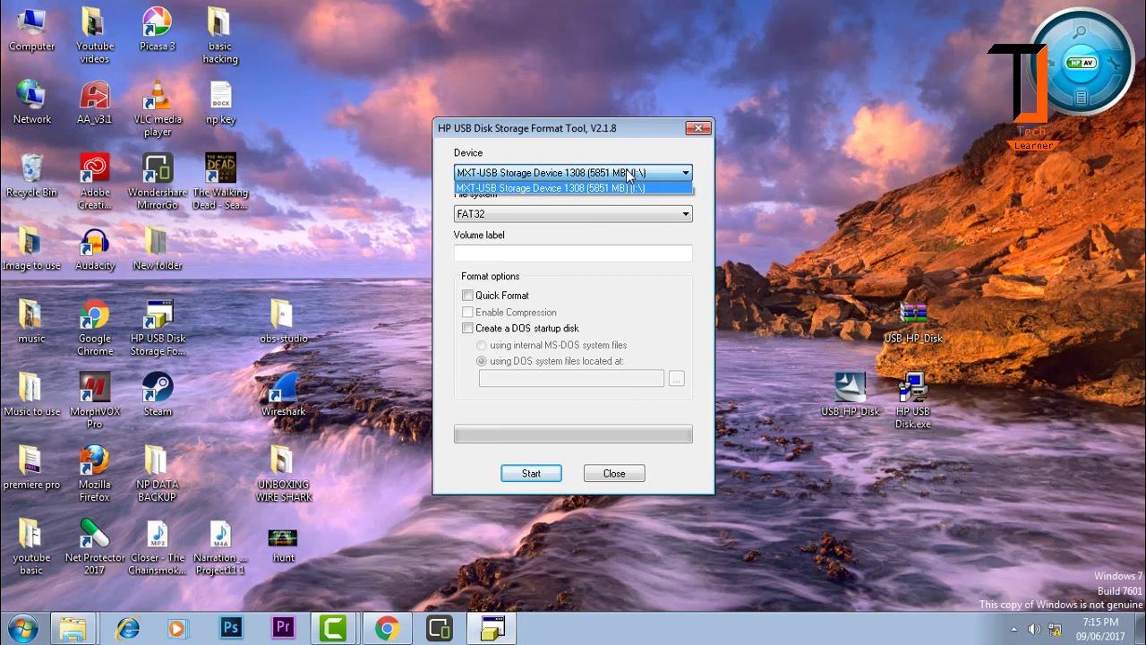
{"action": "left_click", "coordinate": [624, 176]}
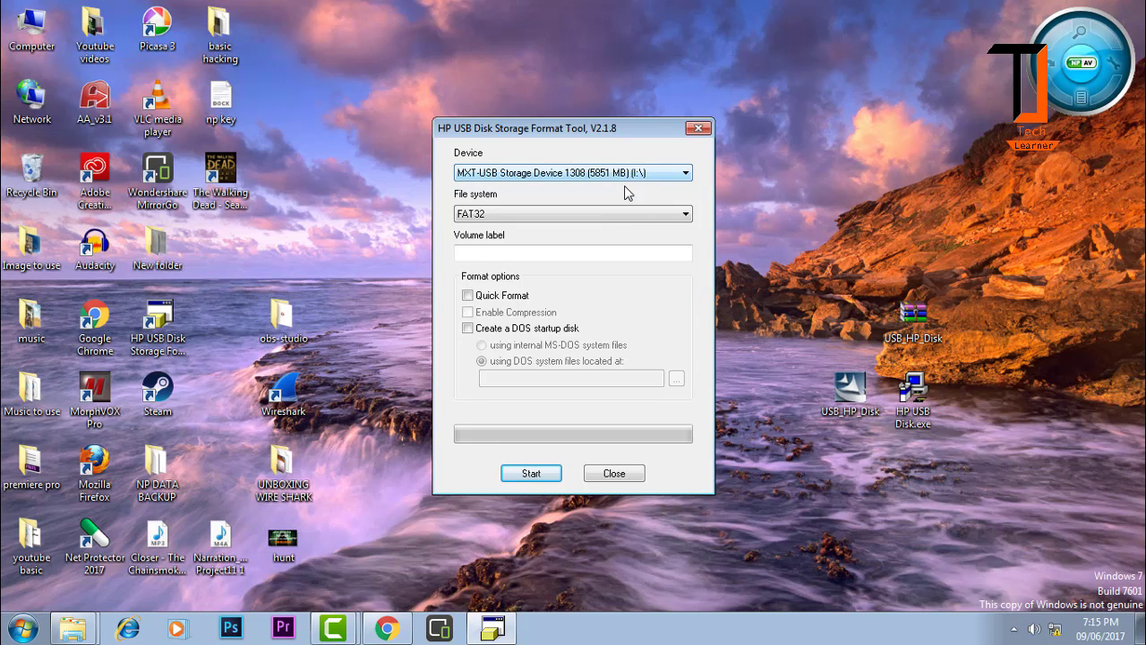
Keep FAT32 as the file system, try to format the MXT-USB Storage Device on I:, and dismiss the error.
{"action": "left_click", "coordinate": [523, 217]}
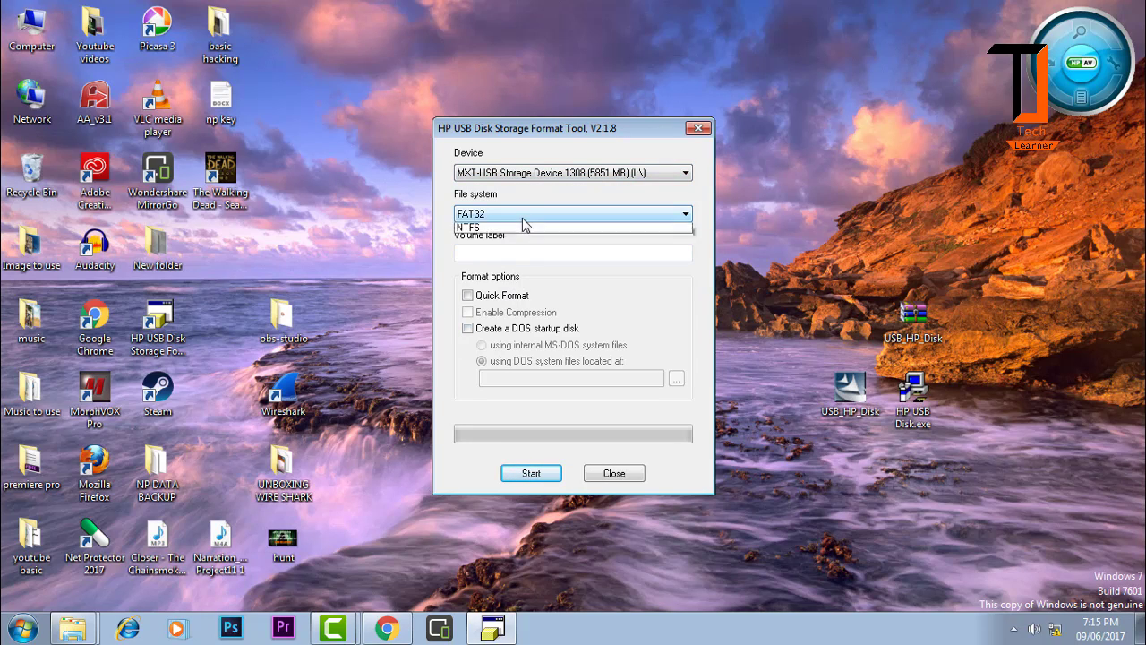
{"action": "left_click", "coordinate": [525, 222]}
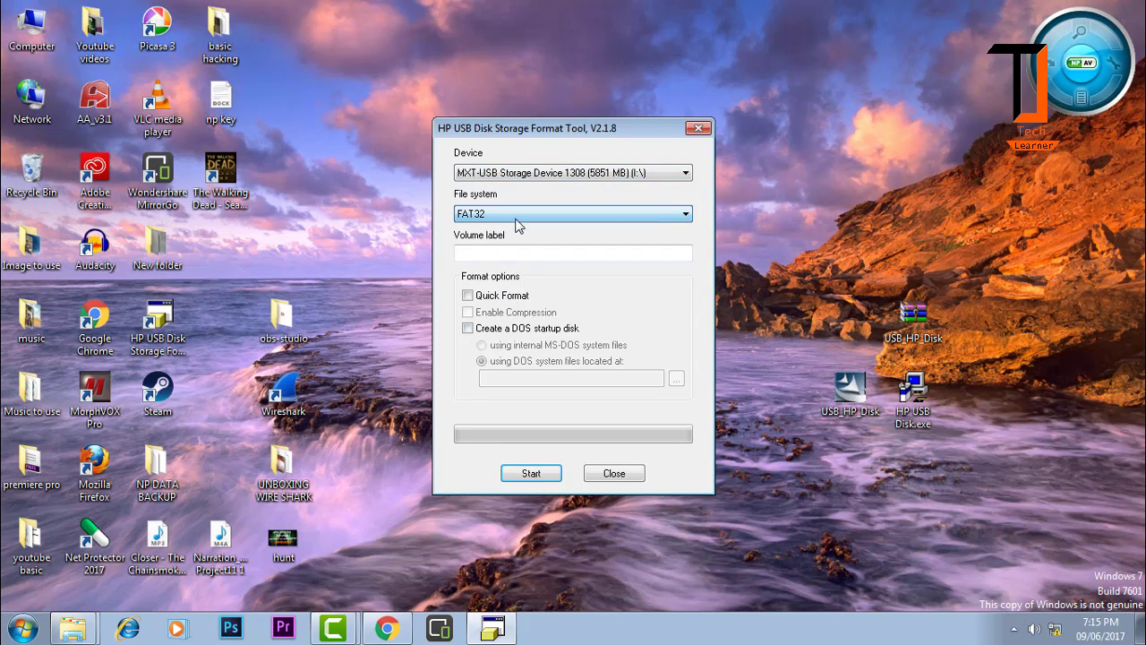
{"action": "left_click", "coordinate": [548, 473]}
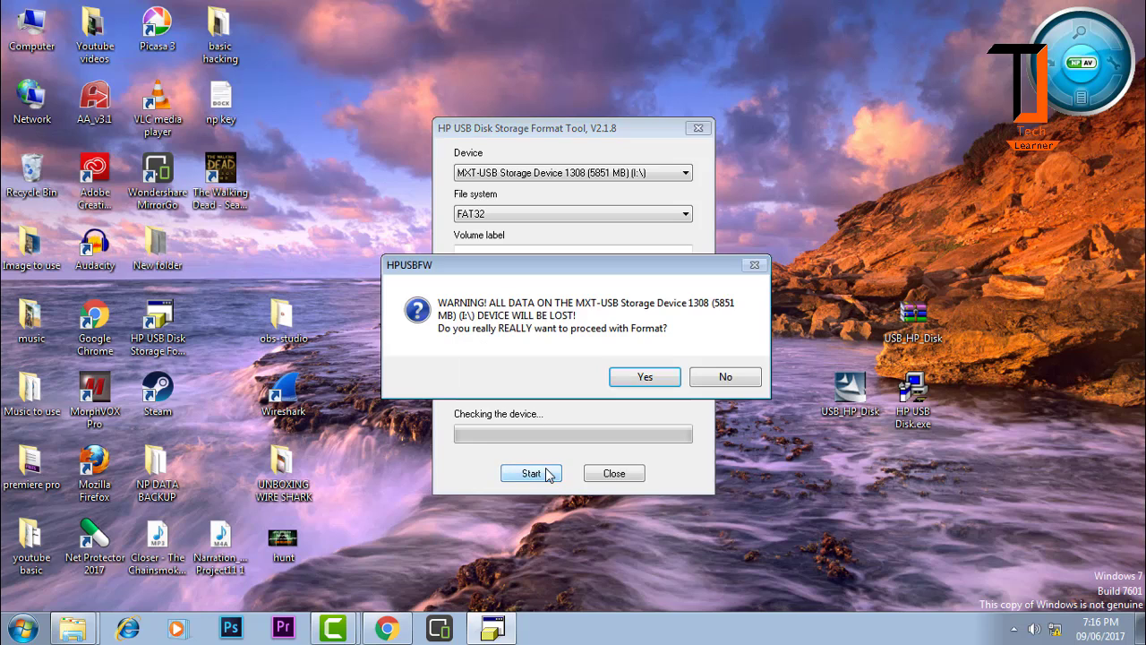
{"action": "left_click", "coordinate": [645, 378]}
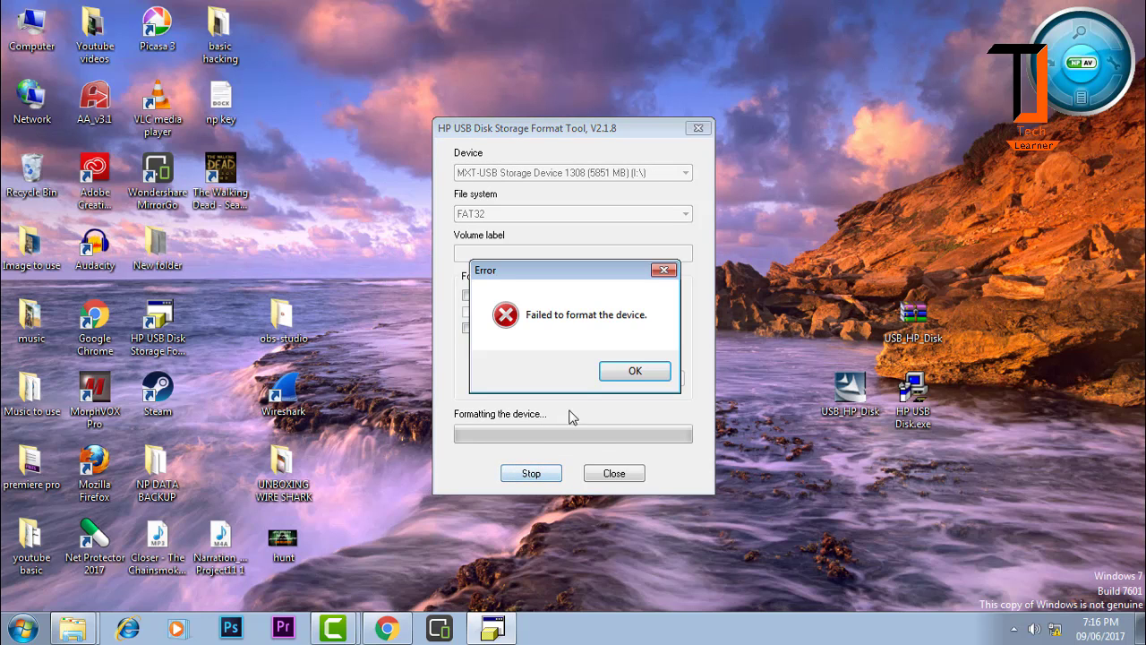
{"action": "left_click", "coordinate": [632, 370]}
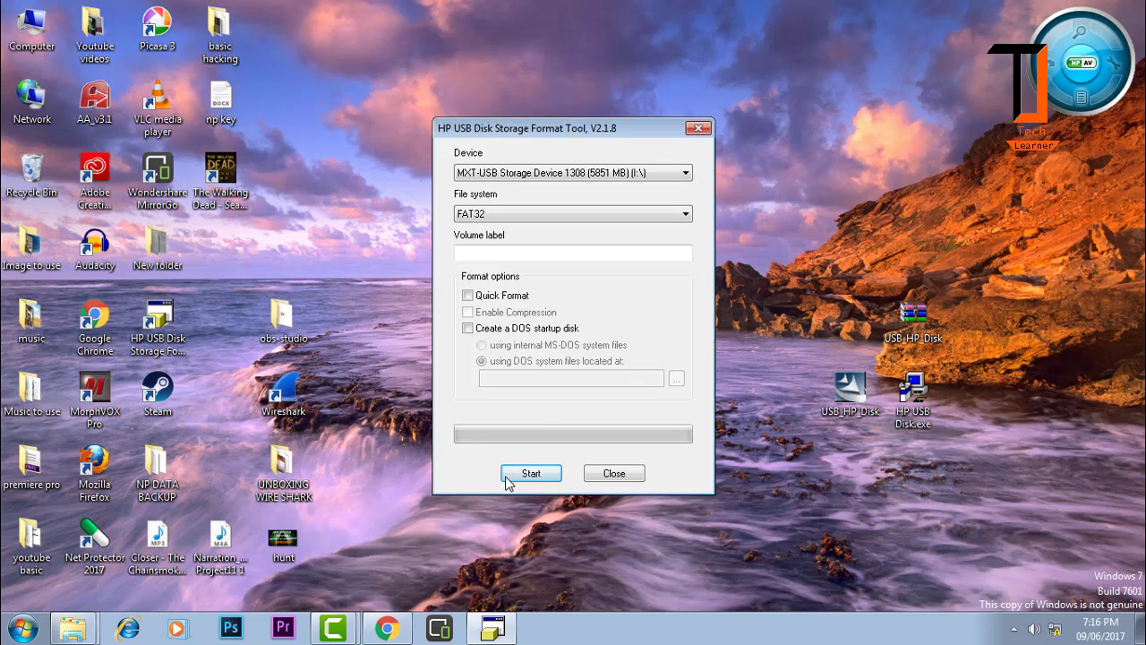
Retry the FAT32 format of the I: device, dismiss the error, and close the format tool.
{"action": "left_click", "coordinate": [512, 474]}
{"action": "left_click", "coordinate": [664, 376]}
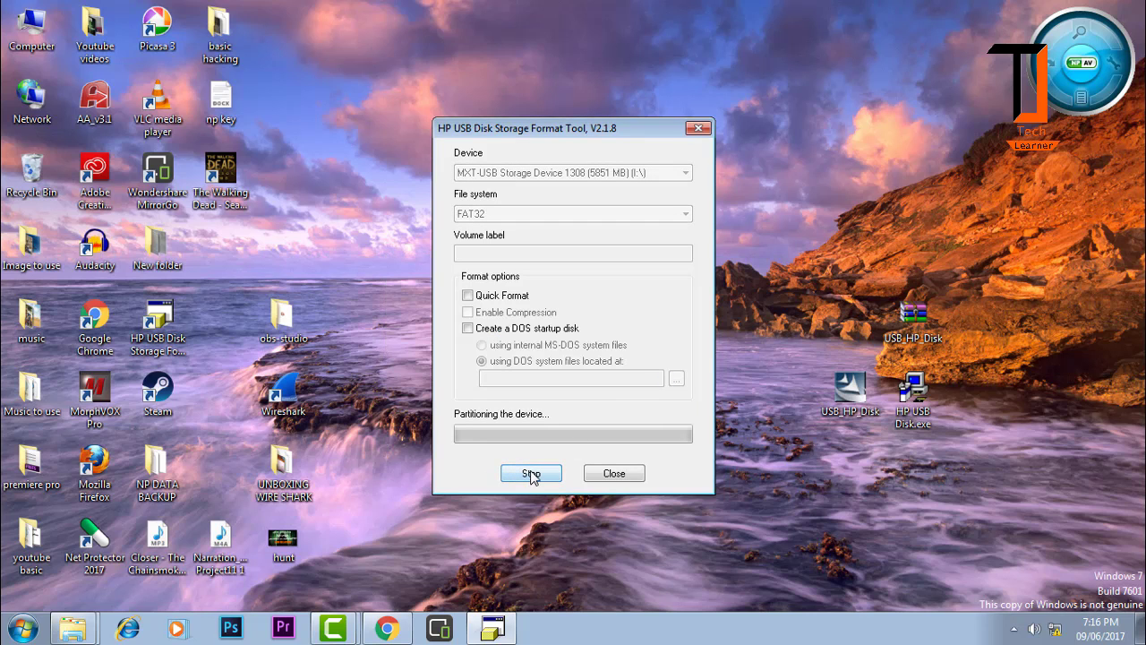
{"action": "left_click", "coordinate": [634, 371]}
{"action": "left_click", "coordinate": [612, 473]}
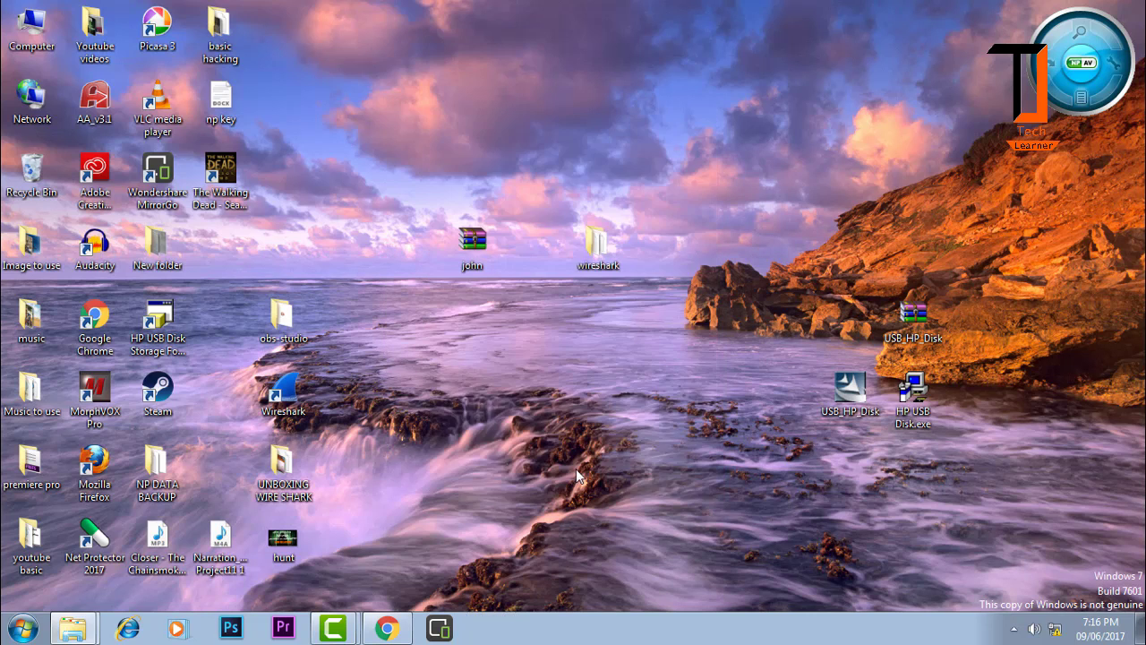
Open the DriveKey folder on Local Disk (C:), run HPUSBF to view the connected USB devices, and close it.
{"action": "double_click", "coordinate": [18, 36]}
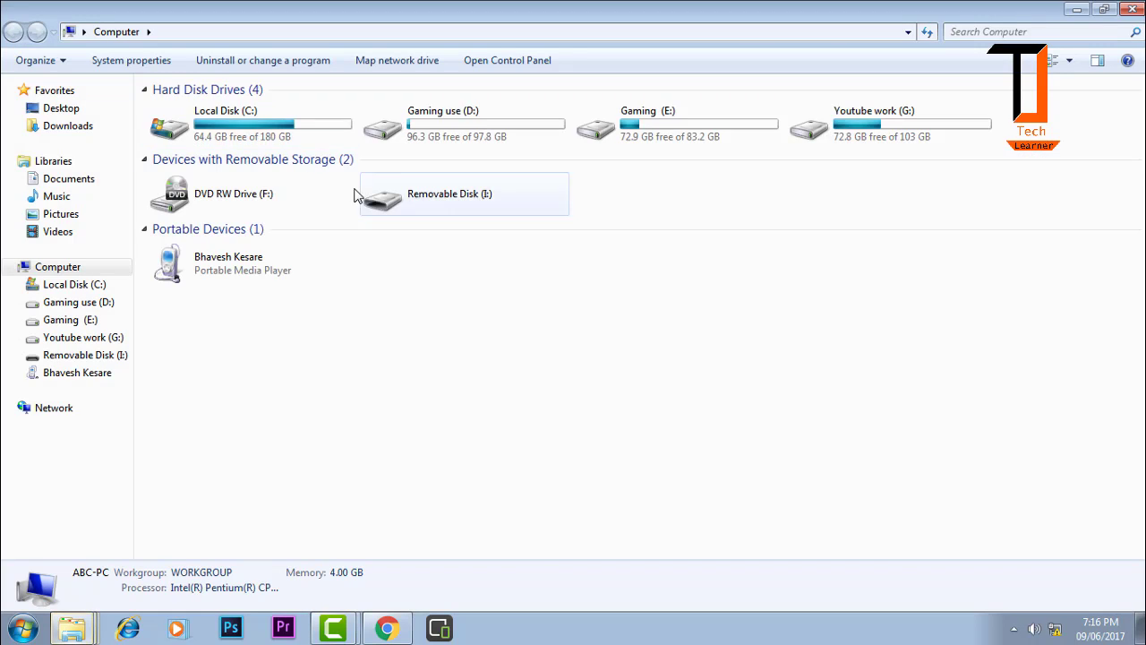
{"action": "double_click", "coordinate": [224, 121]}
{"action": "double_click", "coordinate": [283, 130]}
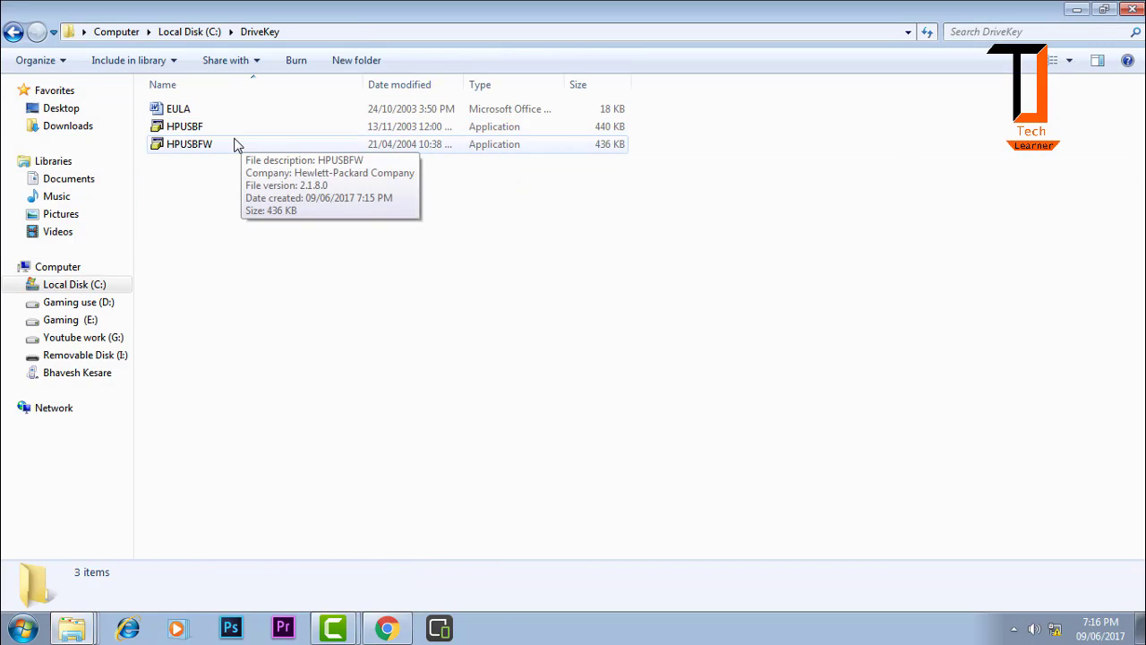
{"action": "double_click", "coordinate": [226, 131]}
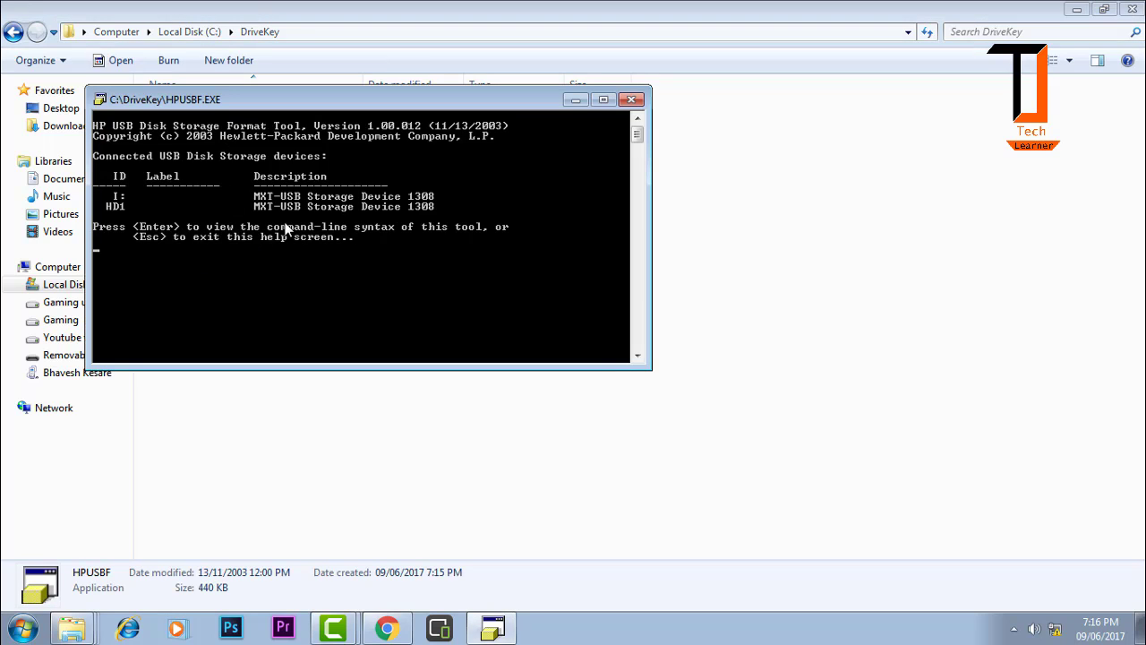
{"action": "left_click", "coordinate": [631, 101]}
Launch HPUSBFW from the DriveKey folder and try to format the I: device as FAT32, dismissing the error.
{"action": "double_click", "coordinate": [203, 144]}
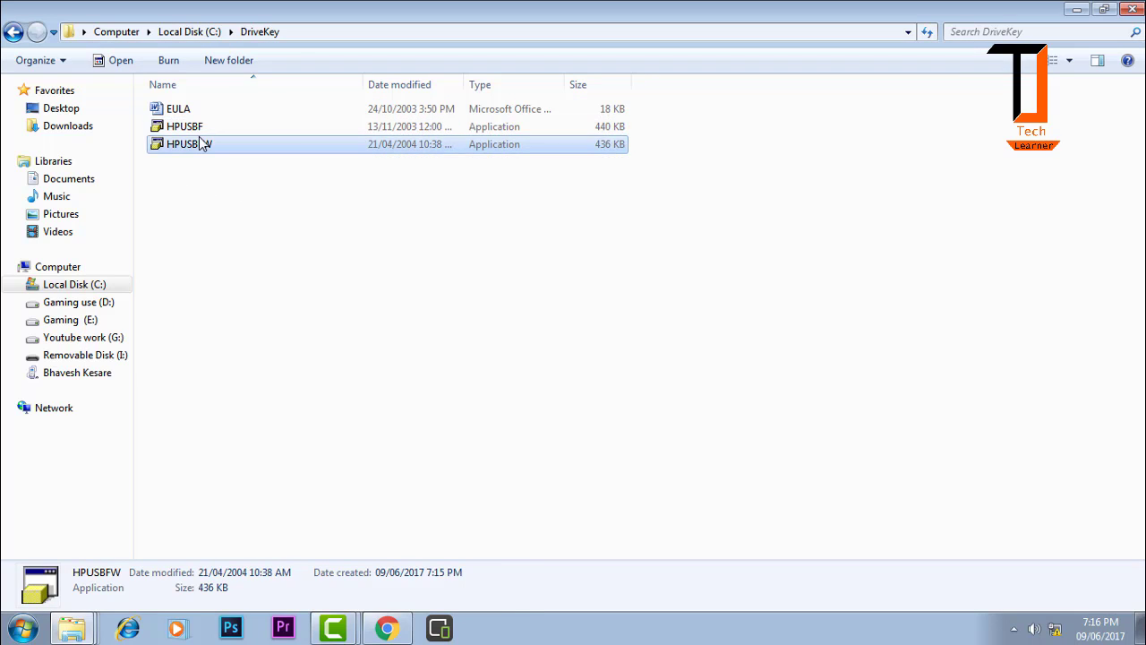
{"action": "left_click", "coordinate": [498, 214]}
{"action": "left_click", "coordinate": [499, 219]}
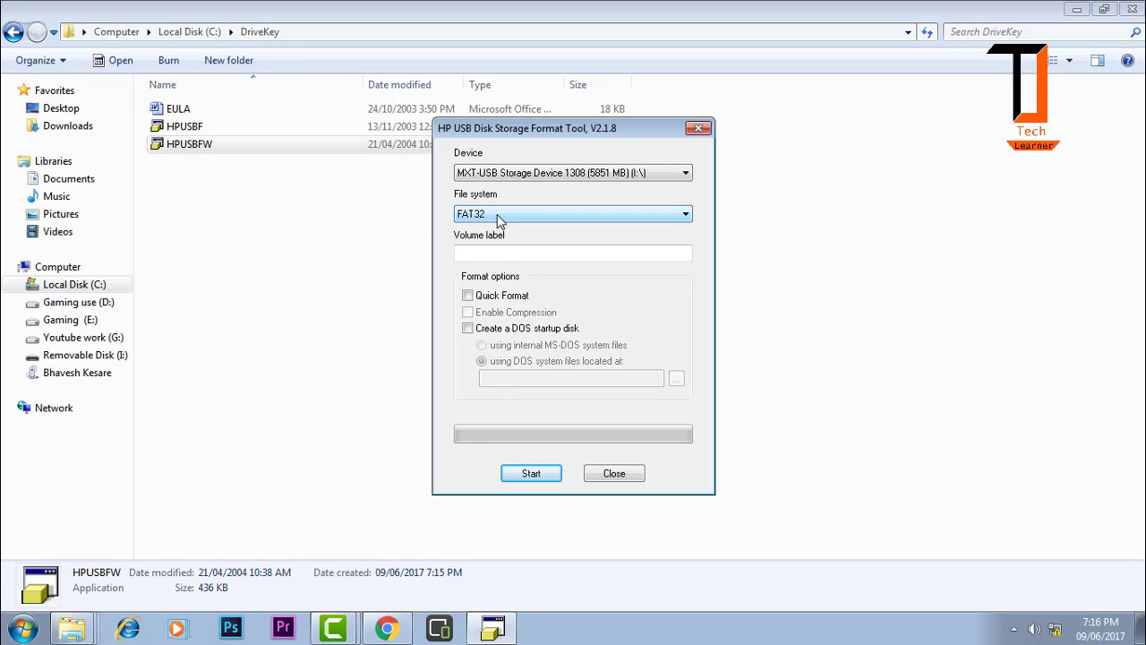
{"action": "left_click", "coordinate": [540, 476]}
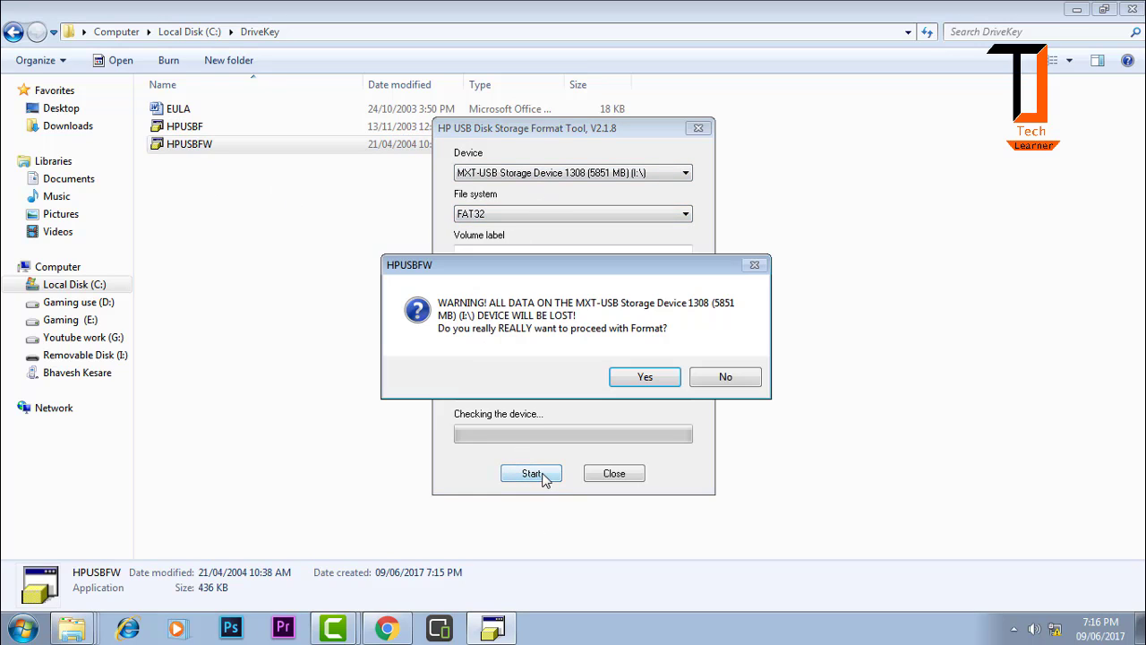
{"action": "left_click", "coordinate": [638, 380]}
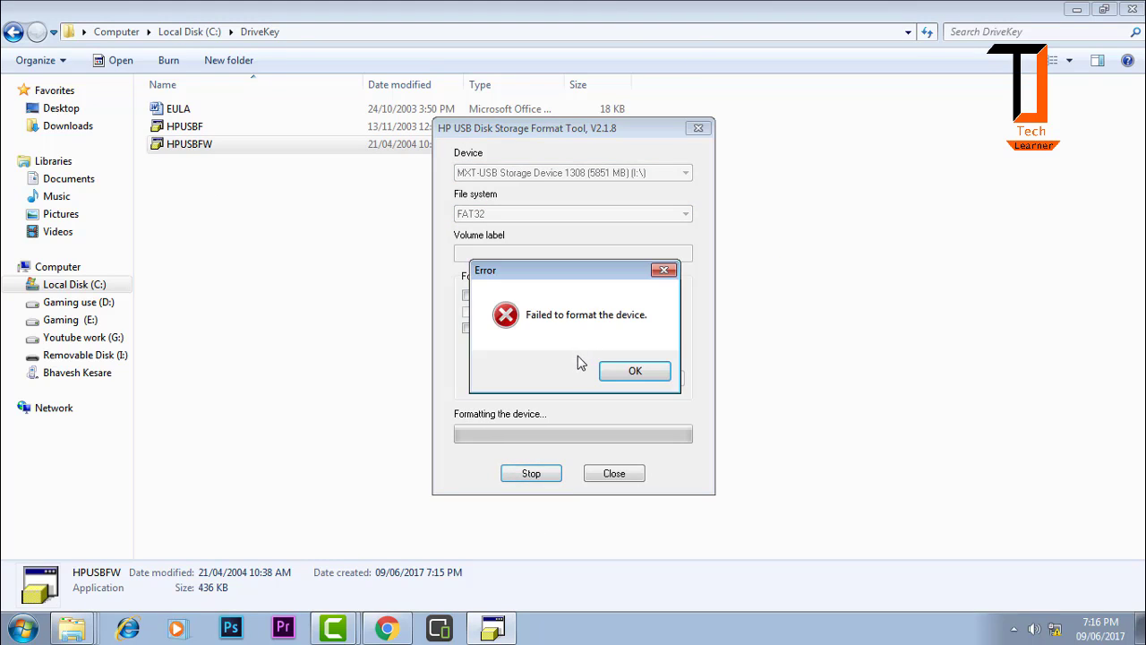
{"action": "left_click", "coordinate": [632, 370]}
Change the file system to NTFS, try to format the I: device, and dismiss the error.
{"action": "left_click", "coordinate": [621, 214]}
{"action": "left_click", "coordinate": [533, 260]}
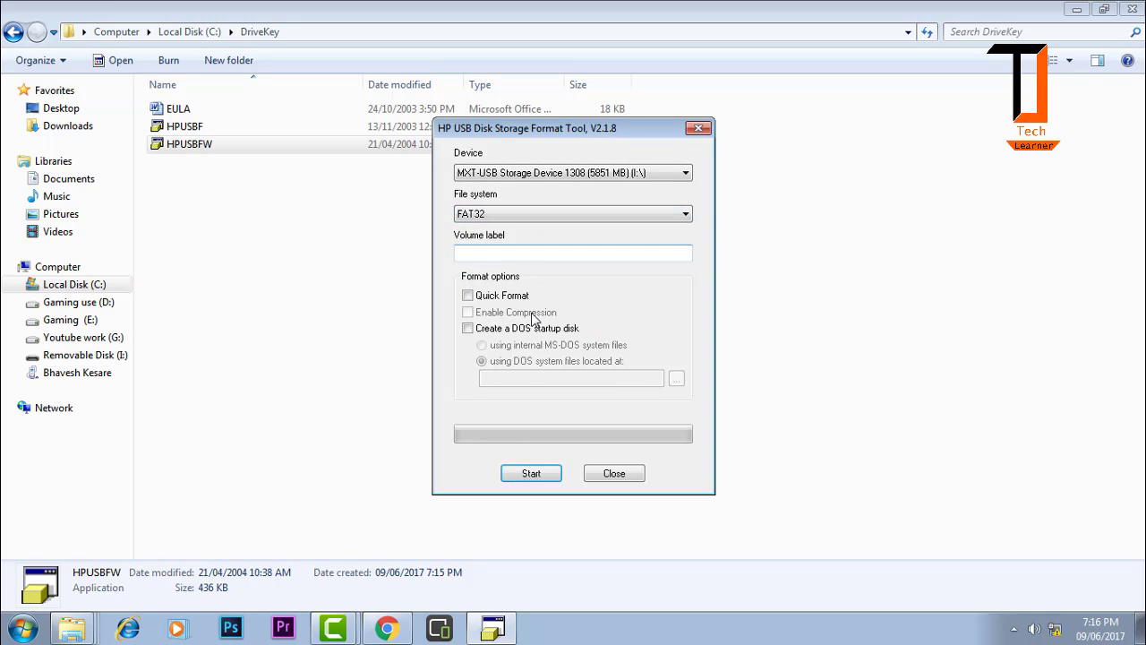
{"action": "left_click", "coordinate": [542, 214]}
{"action": "left_click", "coordinate": [523, 241]}
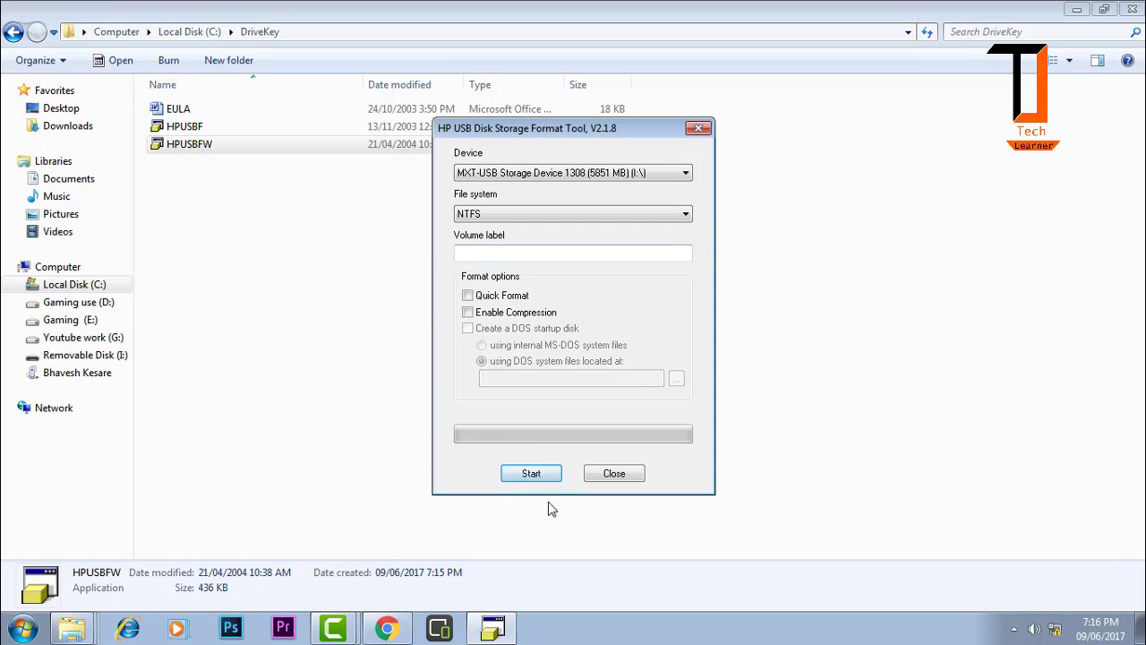
{"action": "left_click", "coordinate": [531, 474]}
{"action": "left_click", "coordinate": [625, 385]}
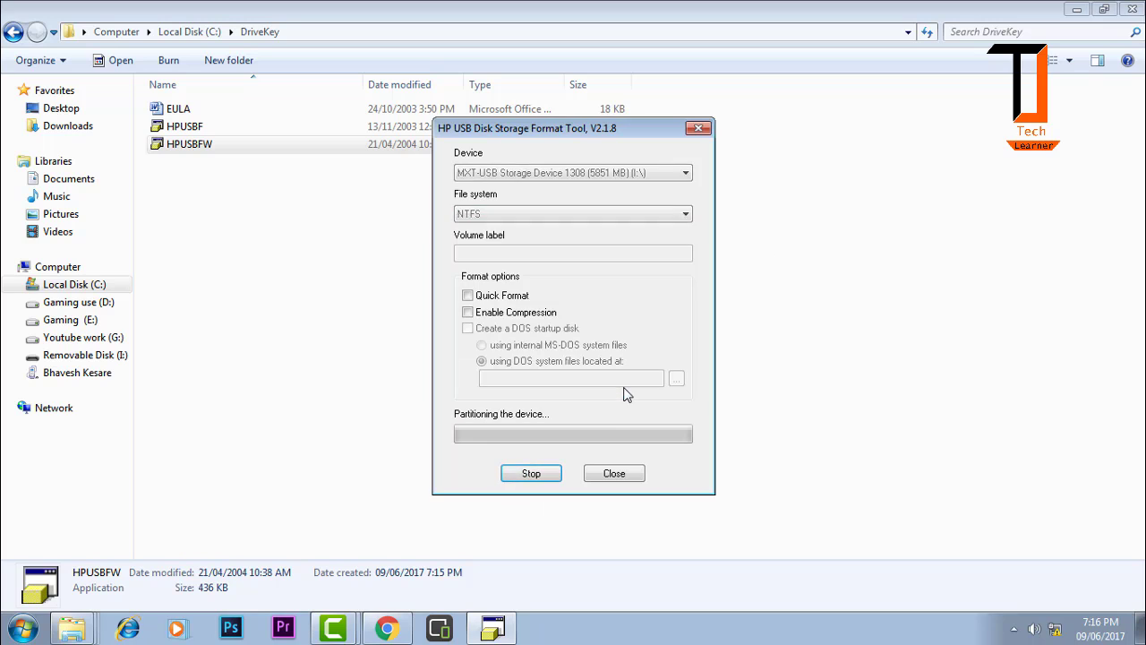
{"action": "left_click", "coordinate": [638, 368]}
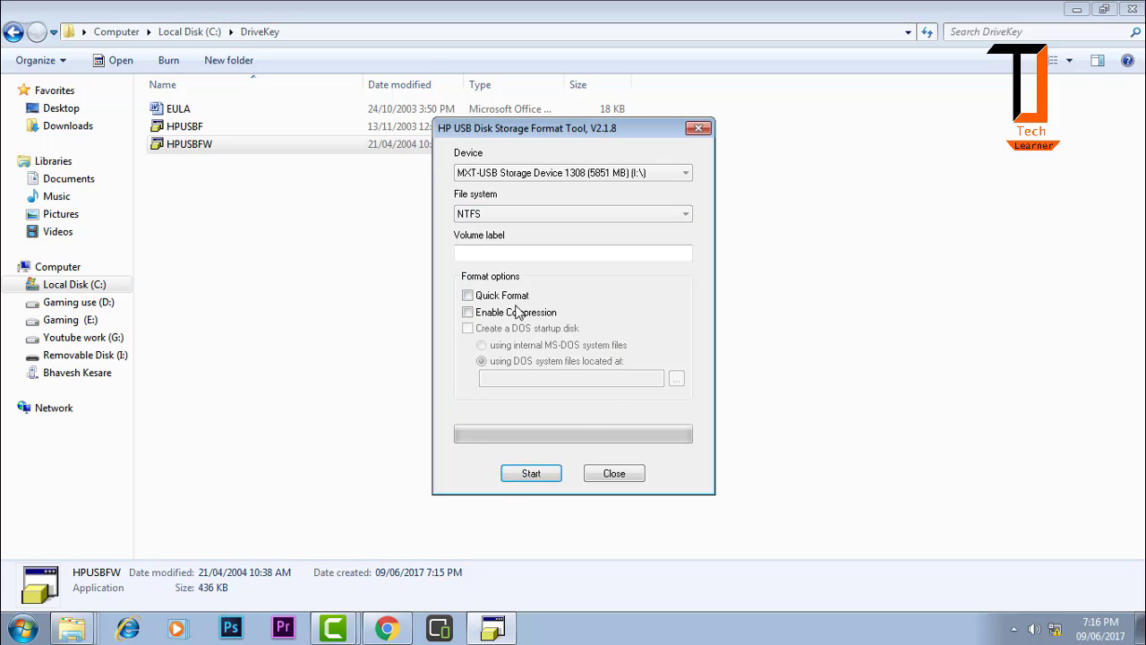
Try an NTFS format of the I: device with Quick Format enabled and dismiss the error.
{"action": "left_click", "coordinate": [528, 473]}
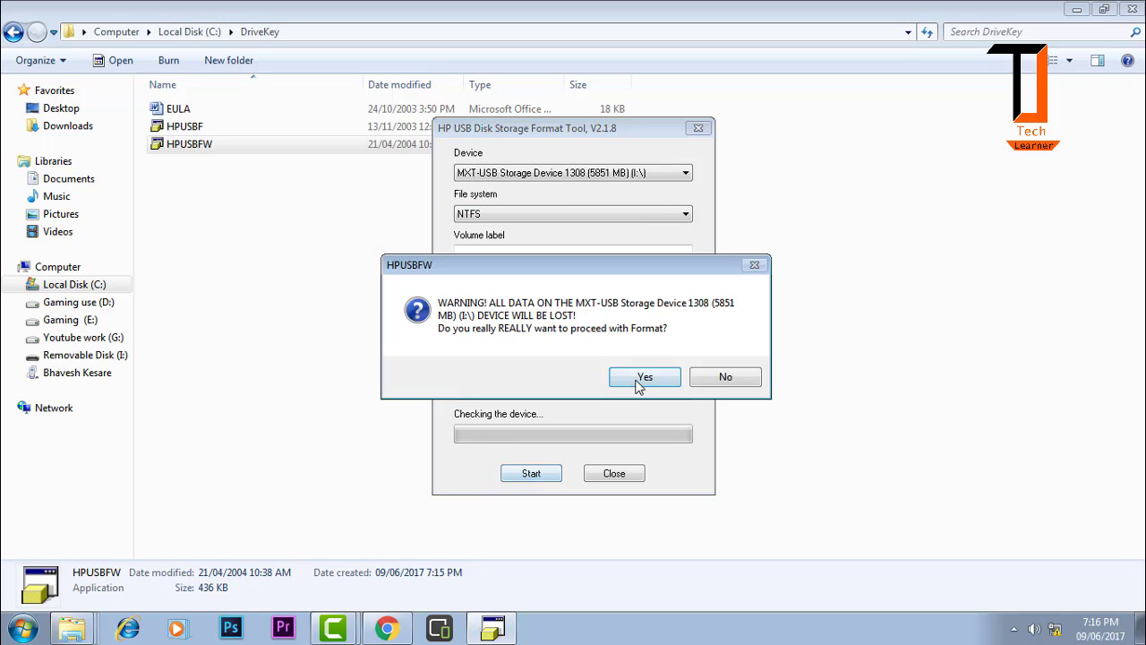
{"action": "left_click", "coordinate": [624, 383]}
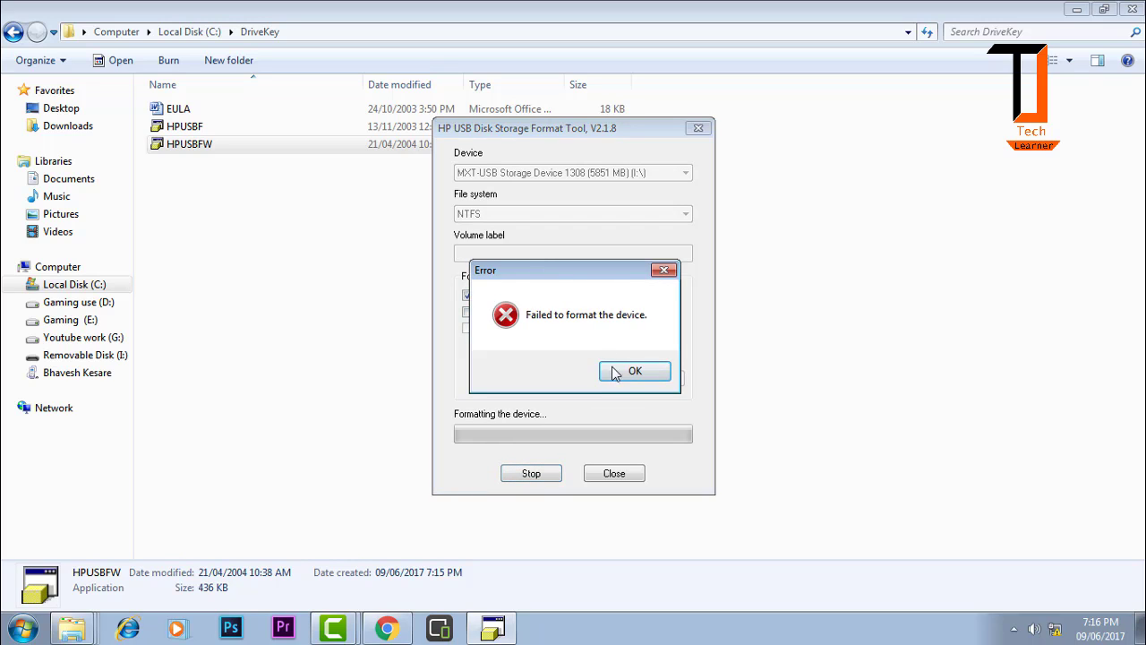
{"action": "left_click", "coordinate": [609, 373]}
Switch the file system to FAT32, try a quick format of the I: device, and close the format tool.
{"action": "left_click", "coordinate": [529, 215]}
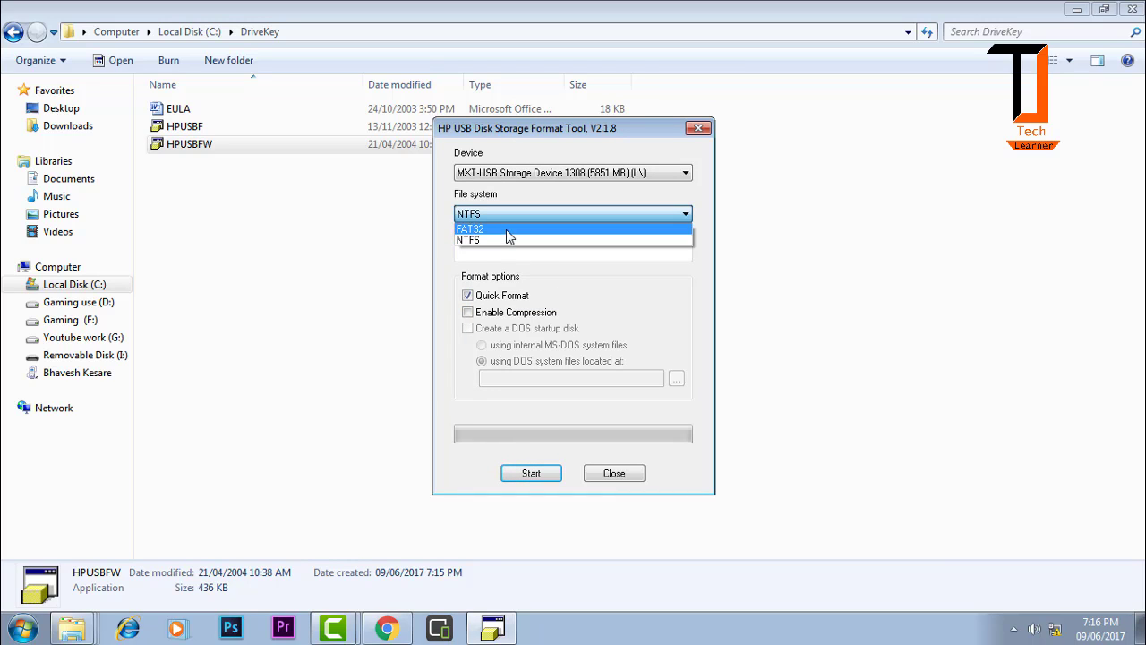
{"action": "left_click", "coordinate": [512, 236]}
{"action": "left_click", "coordinate": [527, 475]}
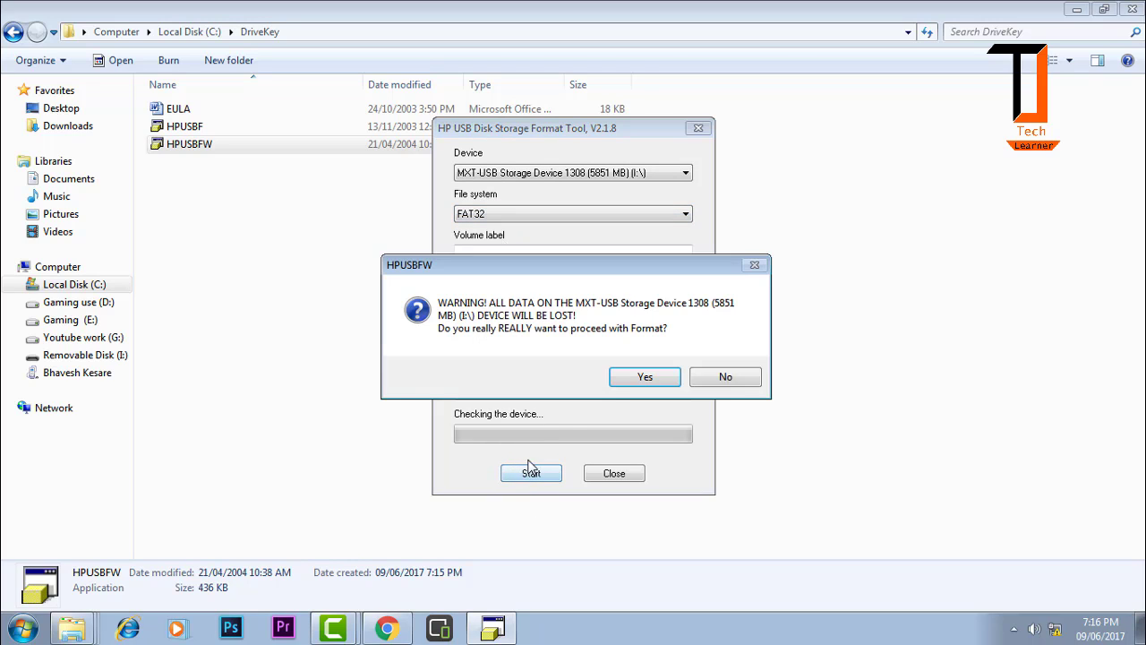
{"action": "left_click", "coordinate": [626, 382]}
{"action": "left_click", "coordinate": [625, 379]}
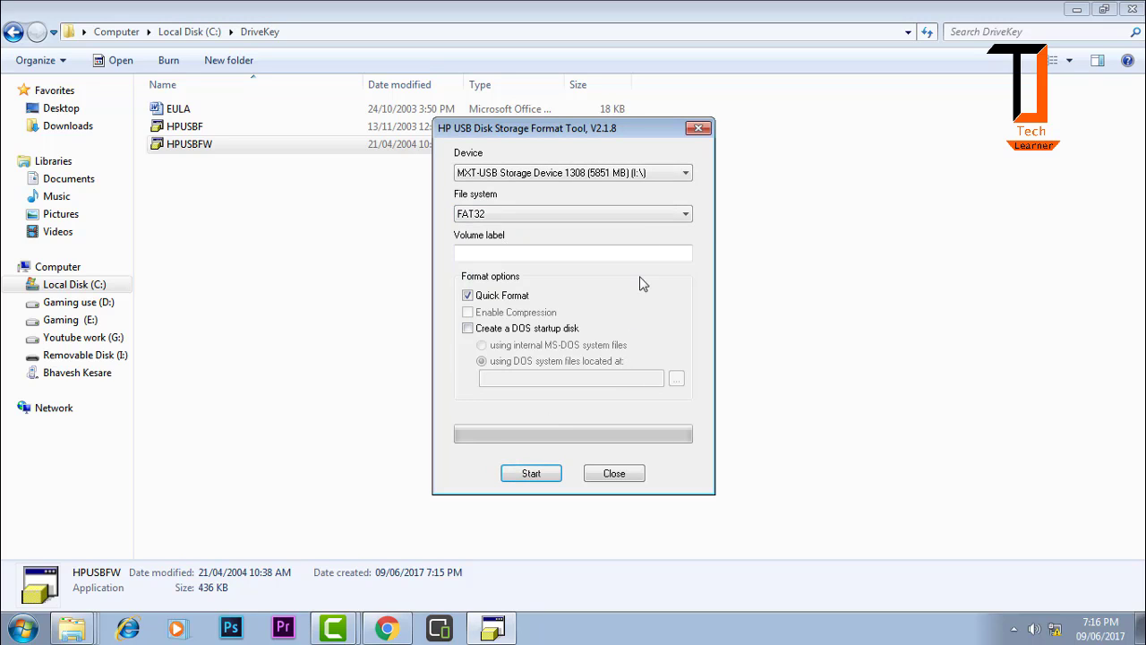
{"action": "left_click", "coordinate": [698, 128]}
Run HPUSBF, read through its command-line syntax help and notes, and exit the help screen.
{"action": "double_click", "coordinate": [571, 130]}
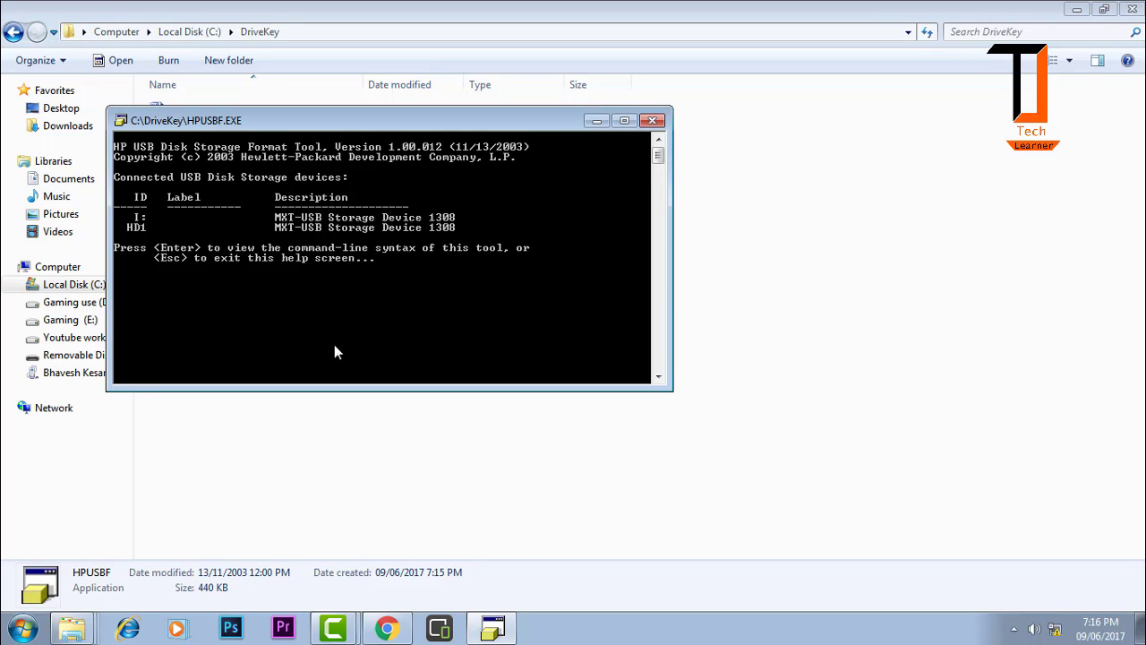
{"action": "key", "text": "Return"}
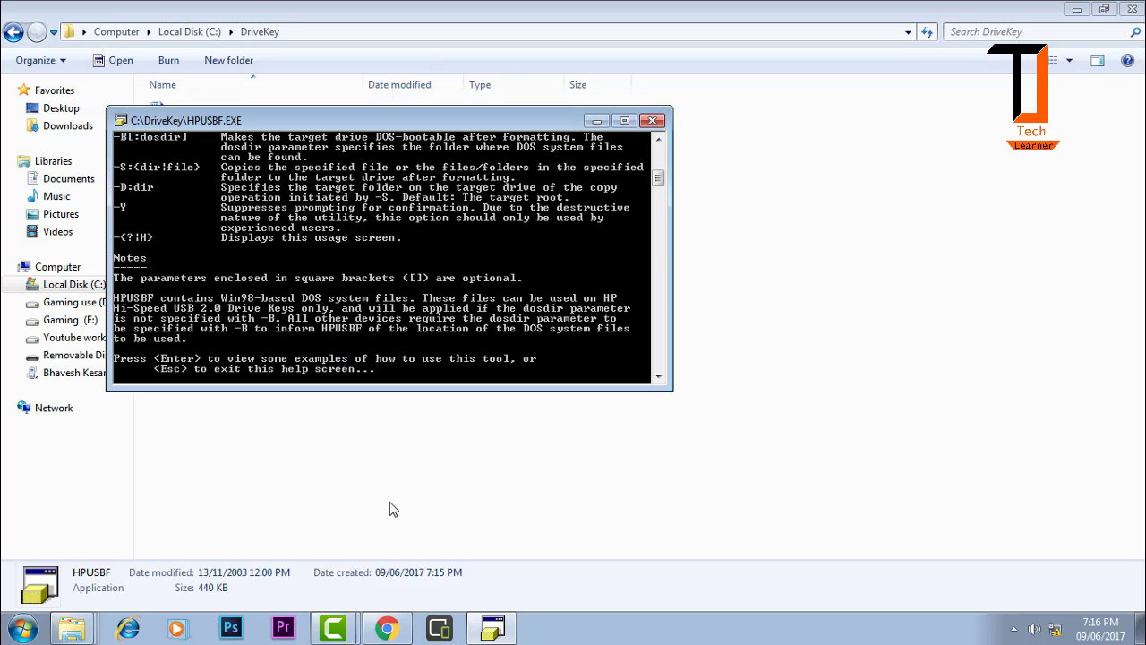
{"action": "scroll", "coordinate": [362, 357], "scroll_direction": "down", "scroll_amount": 1}
{"action": "scroll", "coordinate": [340, 354], "scroll_direction": "up", "scroll_amount": 3}
{"action": "scroll", "coordinate": [321, 350], "scroll_direction": "down", "scroll_amount": 5}
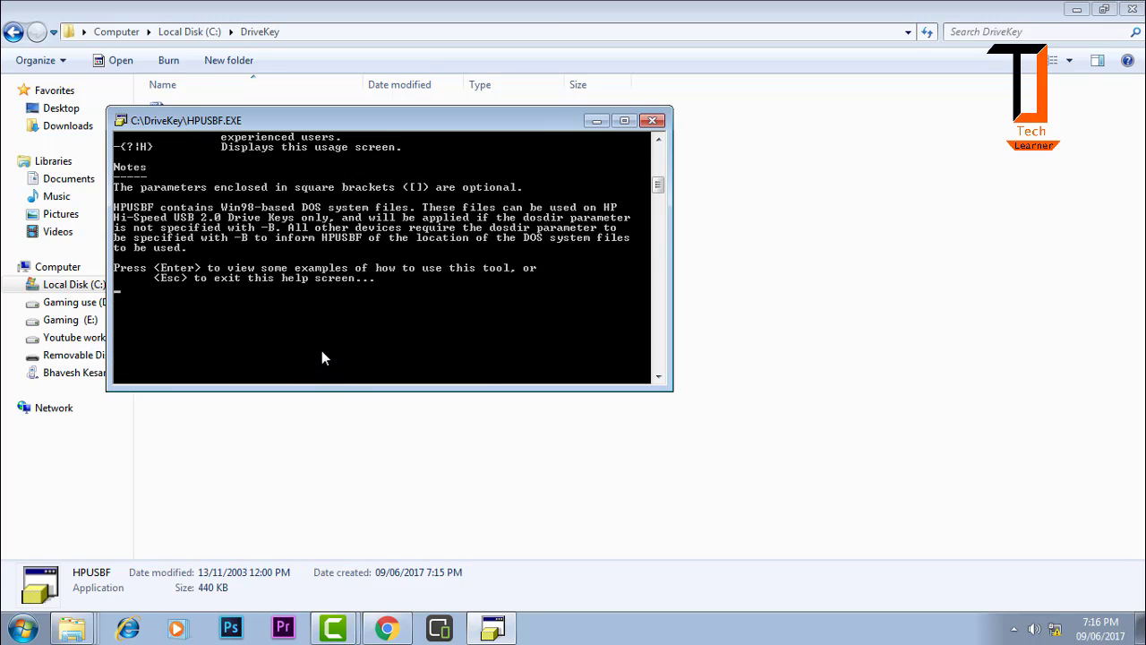
{"action": "key", "text": "Escape"}
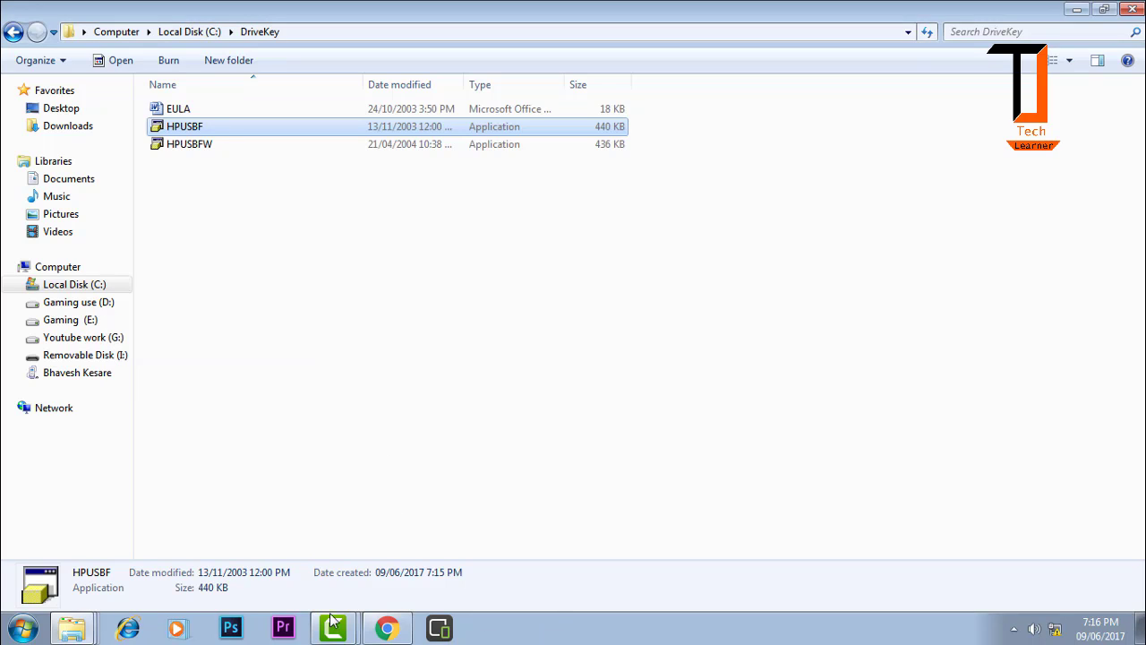
Close the DriveKey folder window and return to the desktop.
{"action": "left_click", "coordinate": [73, 627]}
{"action": "left_click", "coordinate": [85, 626]}
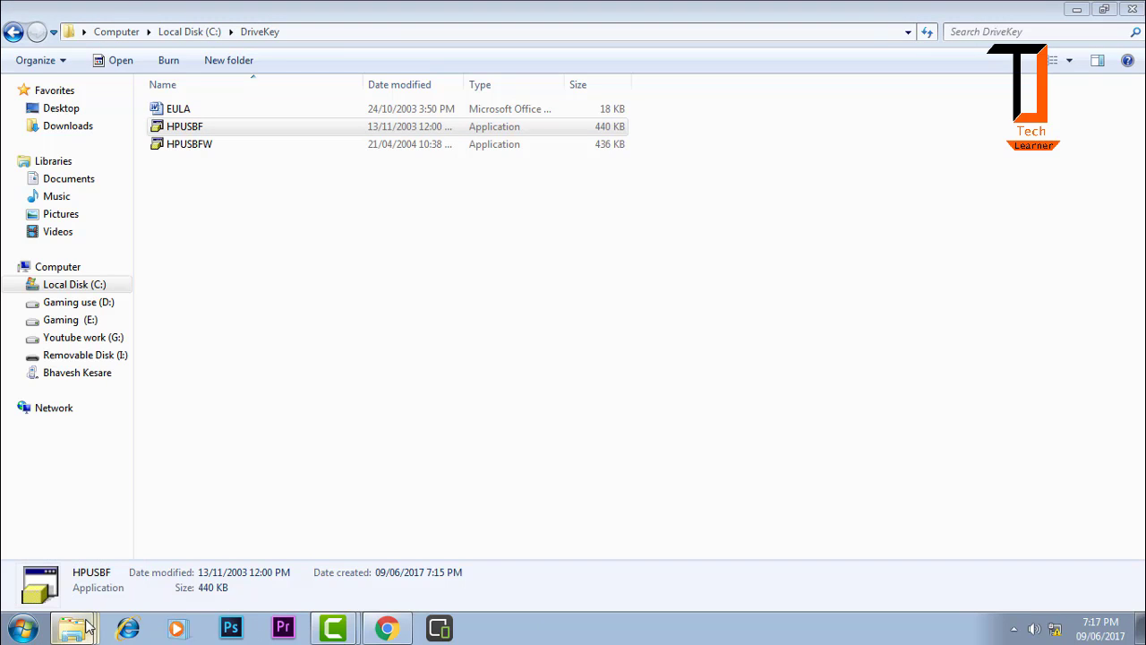
{"action": "left_click", "coordinate": [1132, 9]}
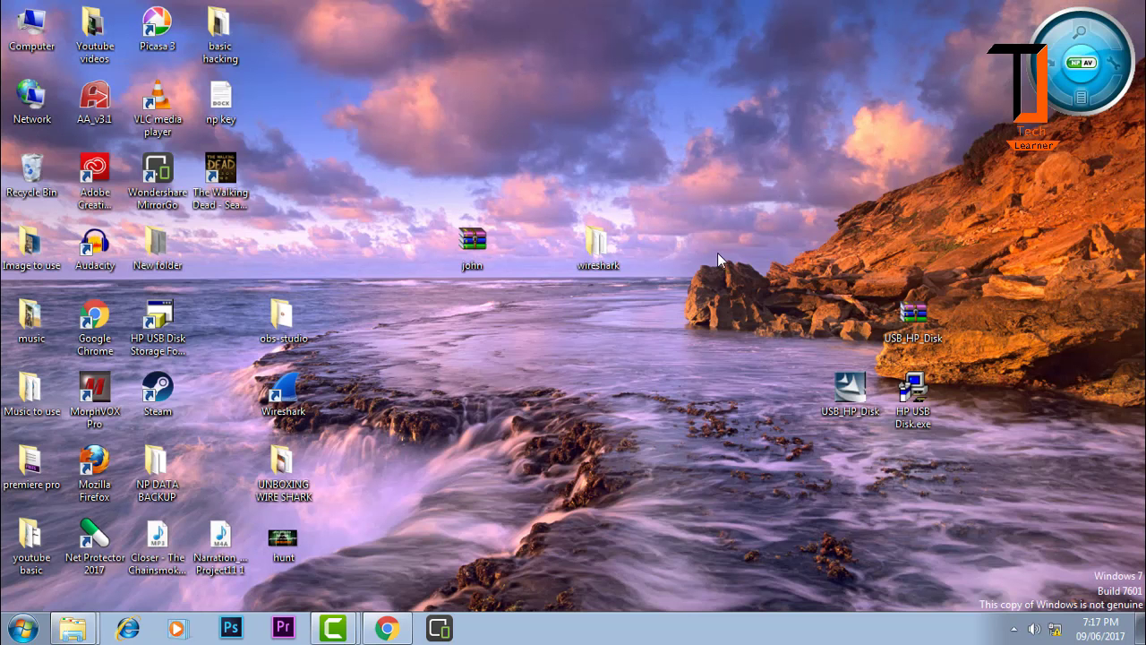
{"action": "right_click", "coordinate": [719, 256]}
{"action": "left_click", "coordinate": [734, 304]}
Try to open Removable Disk (I:) from Computer, bring up its Format dialog, and close the dialog and error message.
{"action": "double_click", "coordinate": [31, 26]}
{"action": "double_click", "coordinate": [426, 202]}
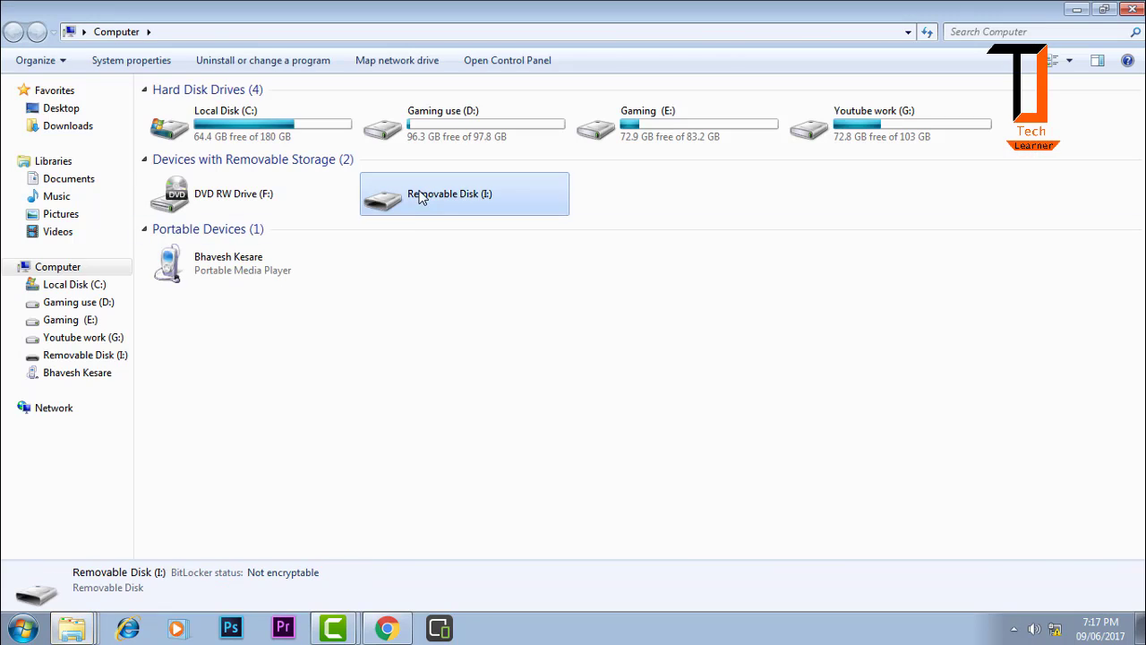
{"action": "left_click", "coordinate": [627, 331]}
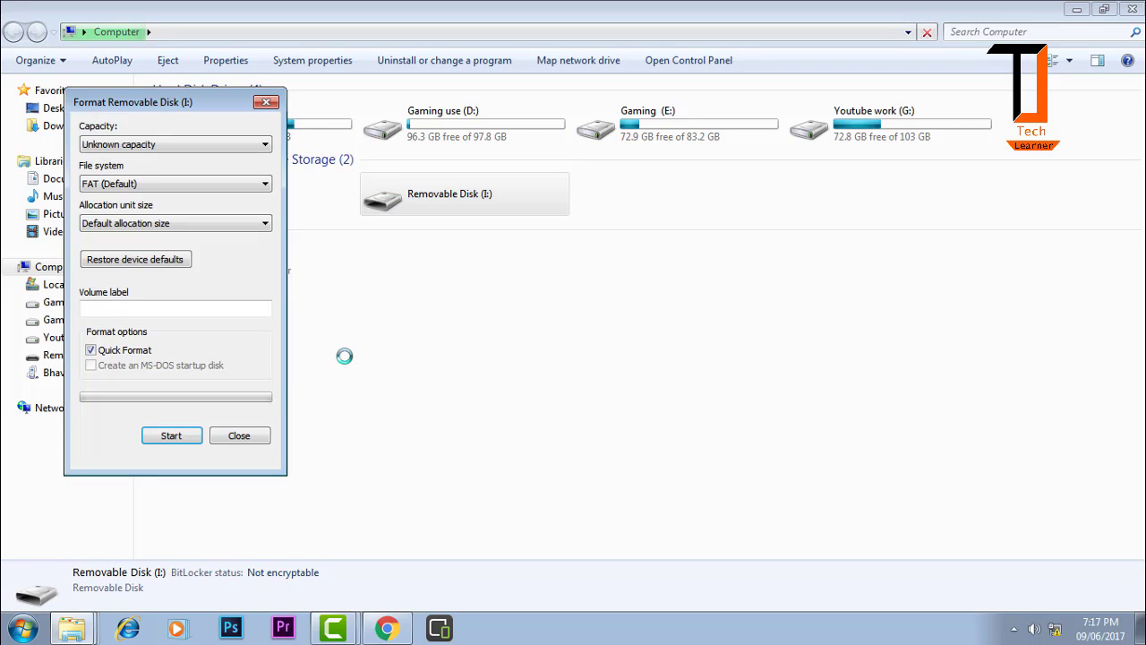
{"action": "left_click", "coordinate": [239, 436]}
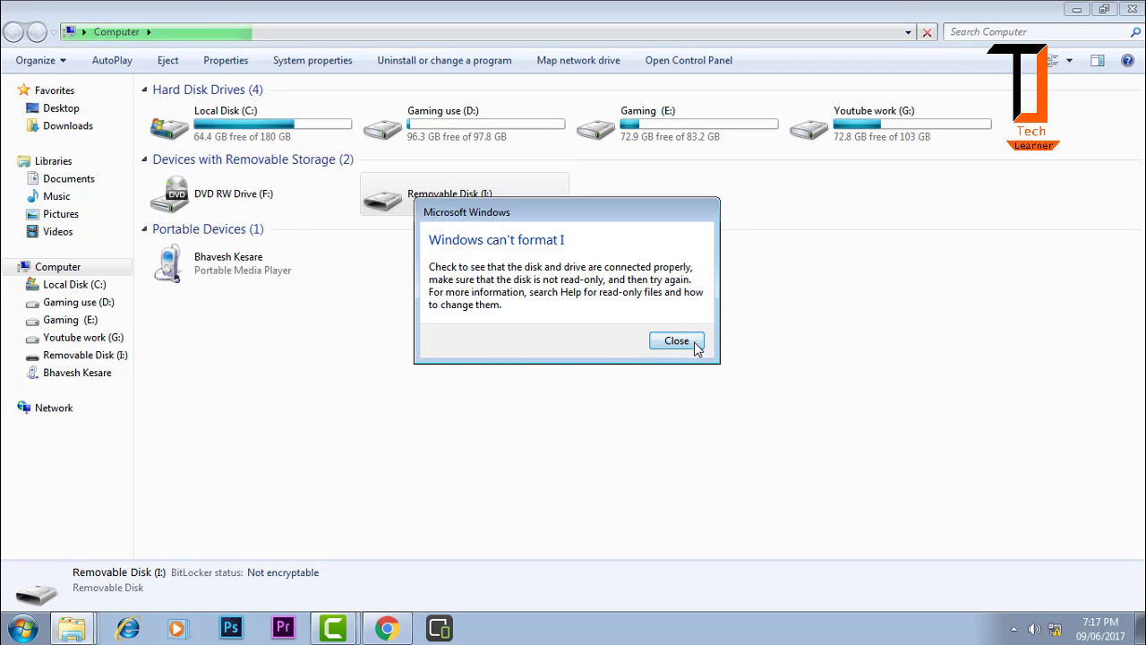
{"action": "left_click", "coordinate": [680, 341]}
{"action": "left_click_drag", "start_coordinate": [397, 313], "coordinate": [553, 189]}
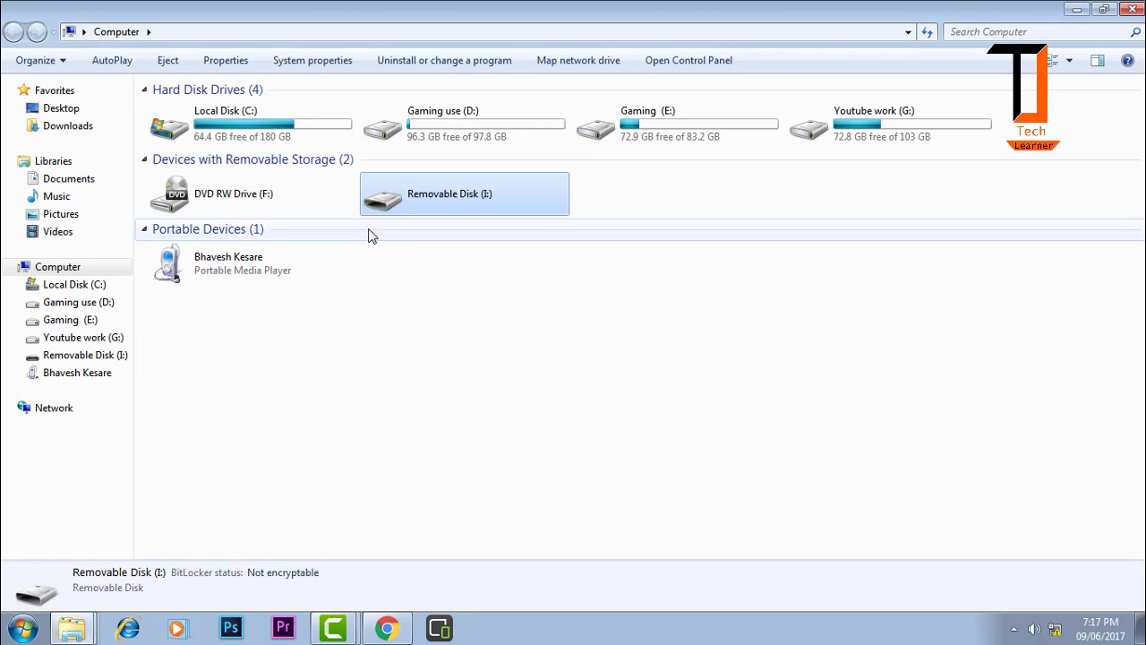
{"action": "left_click_drag", "start_coordinate": [357, 176], "coordinate": [570, 220]}
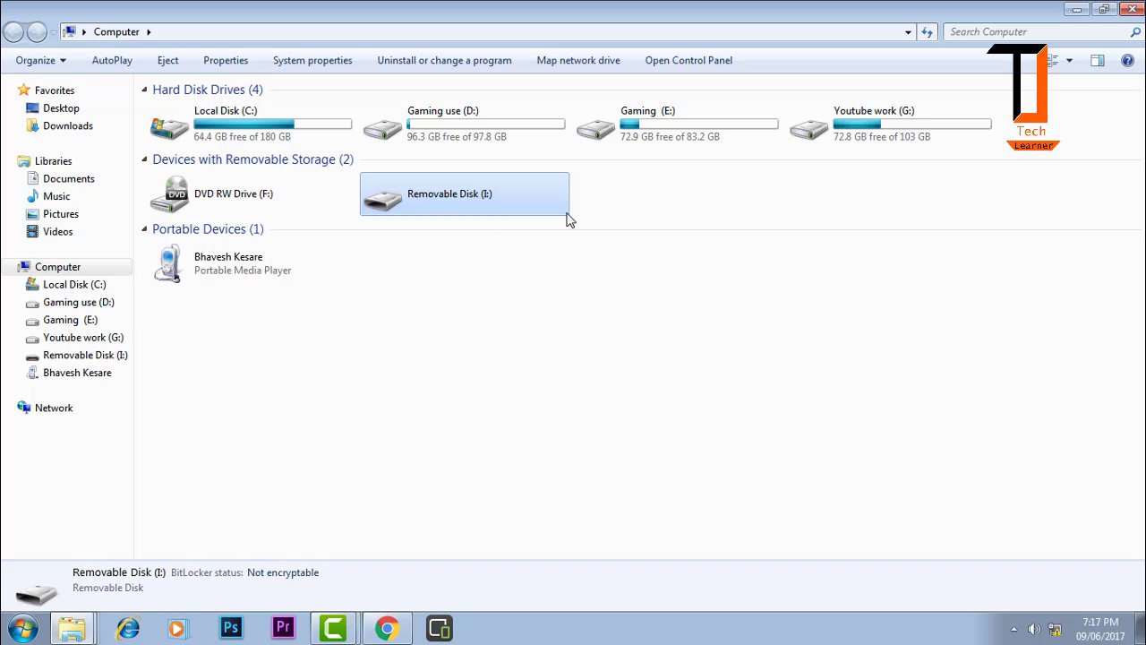